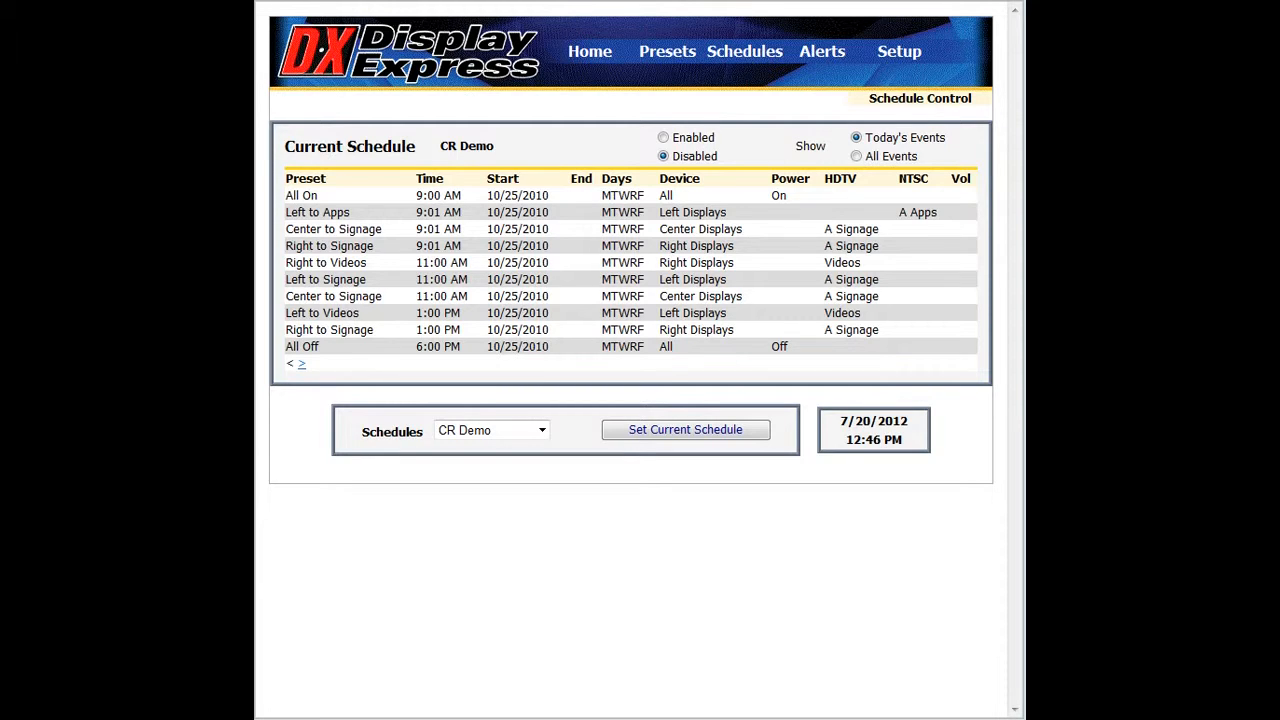
# - Open the Presets > Control page for control panels
pyautogui.moveTo(908, 52)
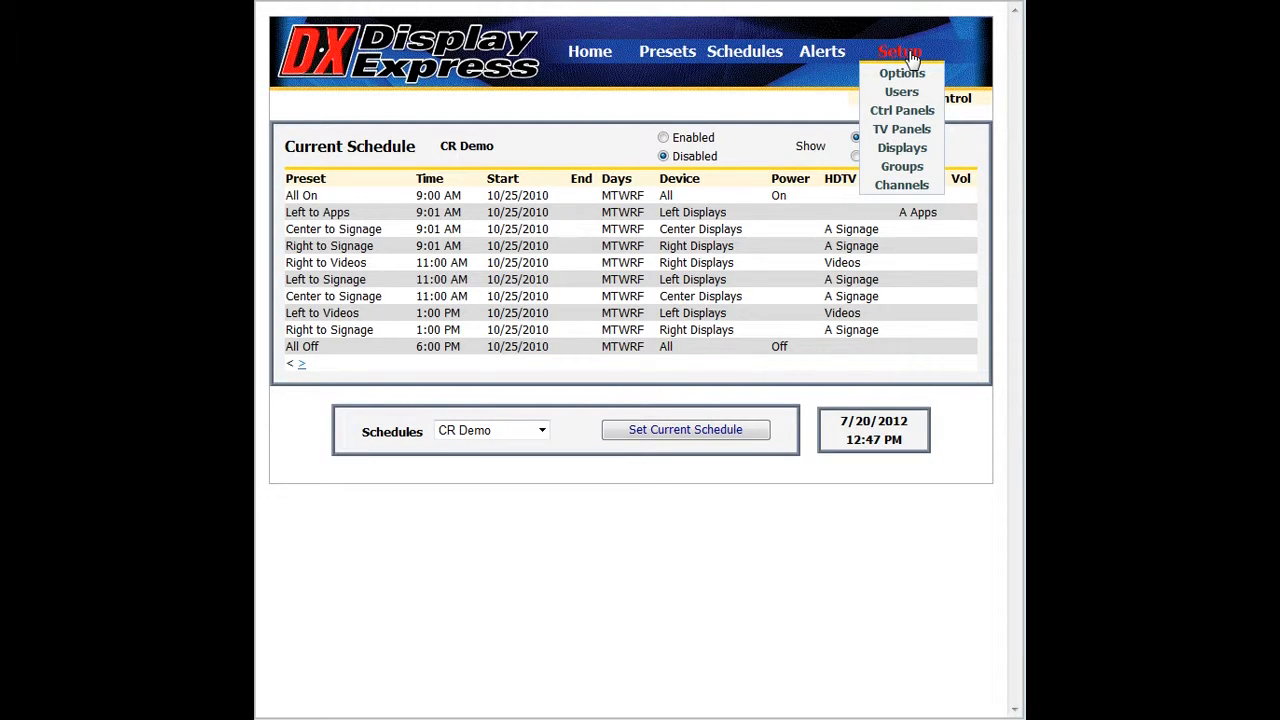
pyautogui.moveTo(667, 51)
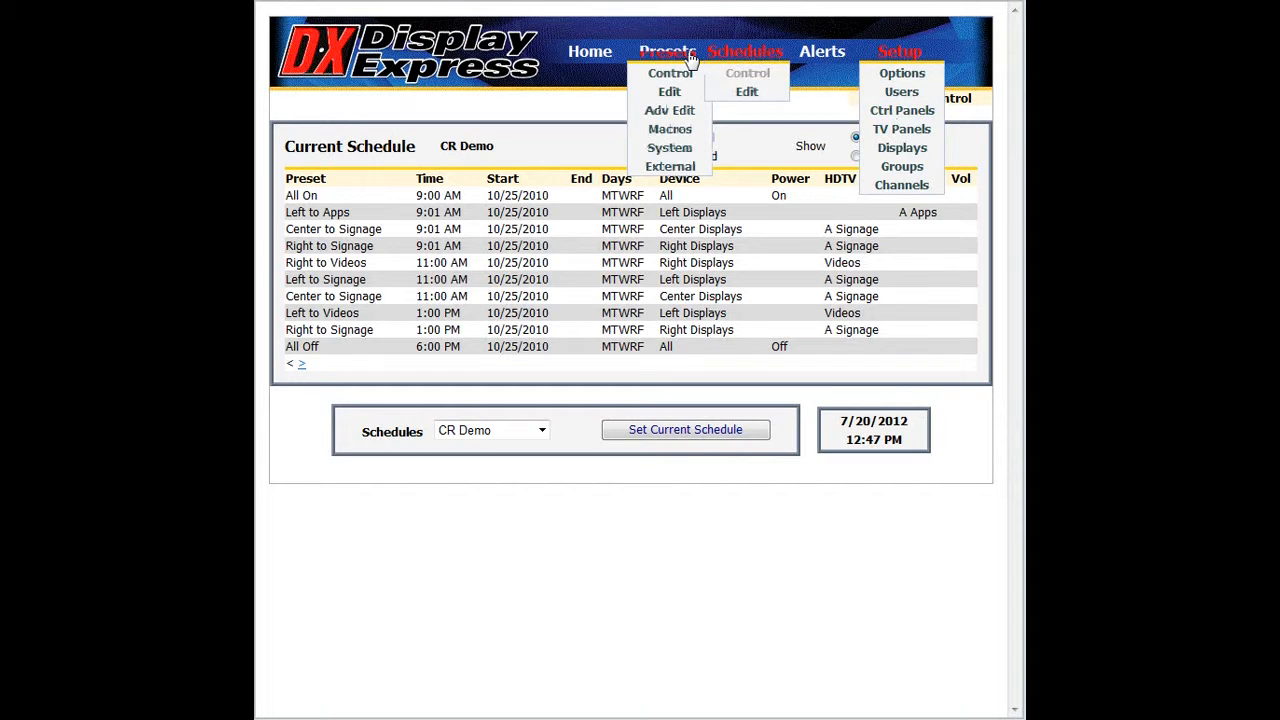
pyautogui.click(686, 75)
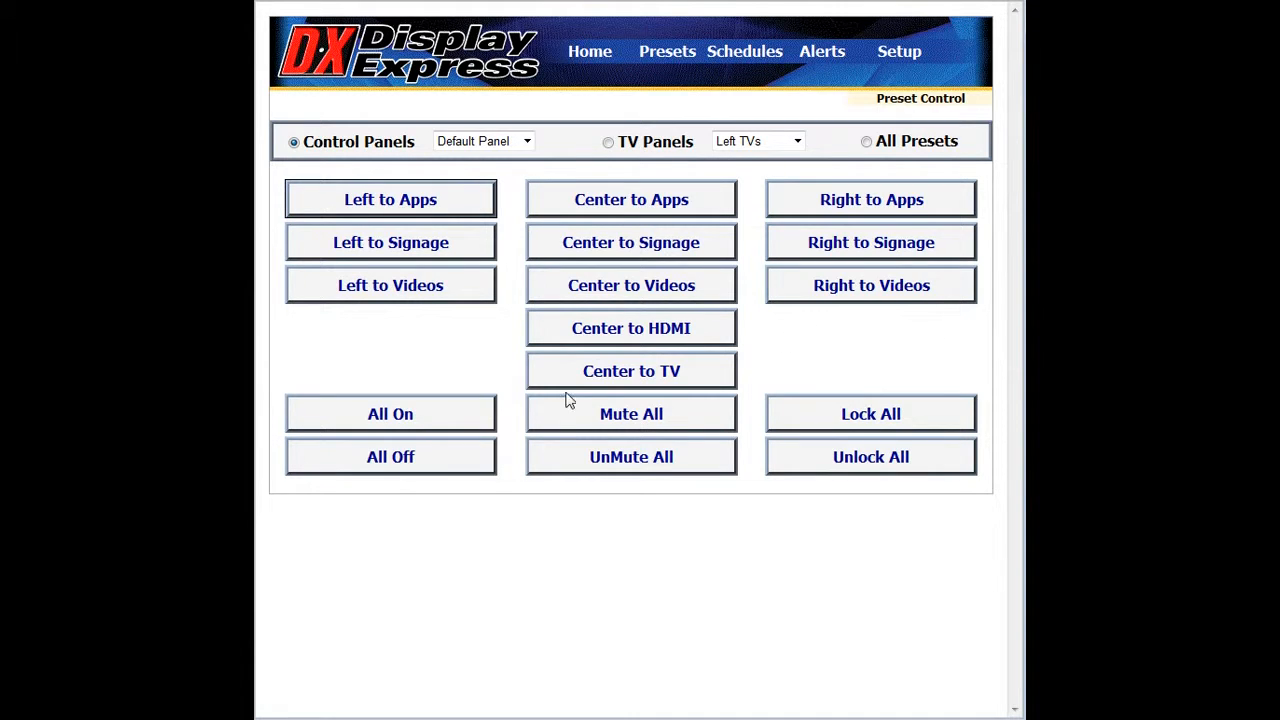
# - Browse the presets of SmartPhone 1, SmartPhone 3 and Tablet control panels
pyautogui.click(527, 145)
pyautogui.click(497, 178)
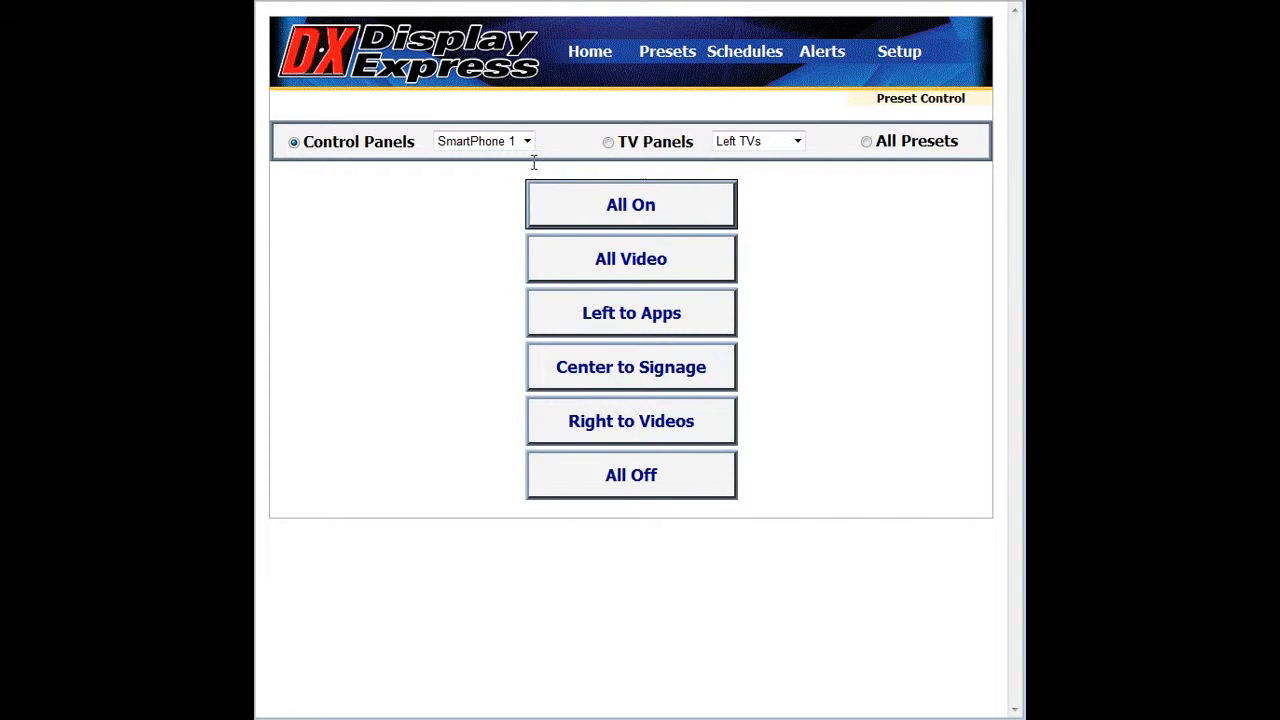
pyautogui.click(531, 148)
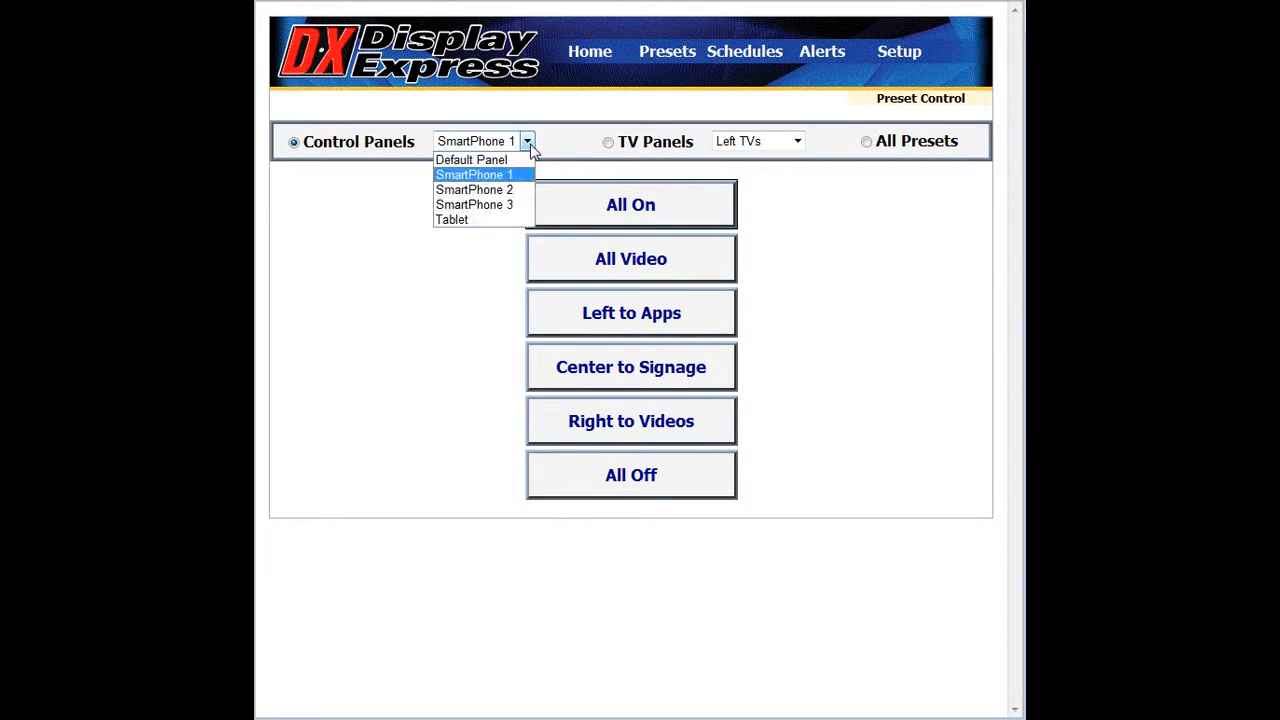
pyautogui.click(497, 205)
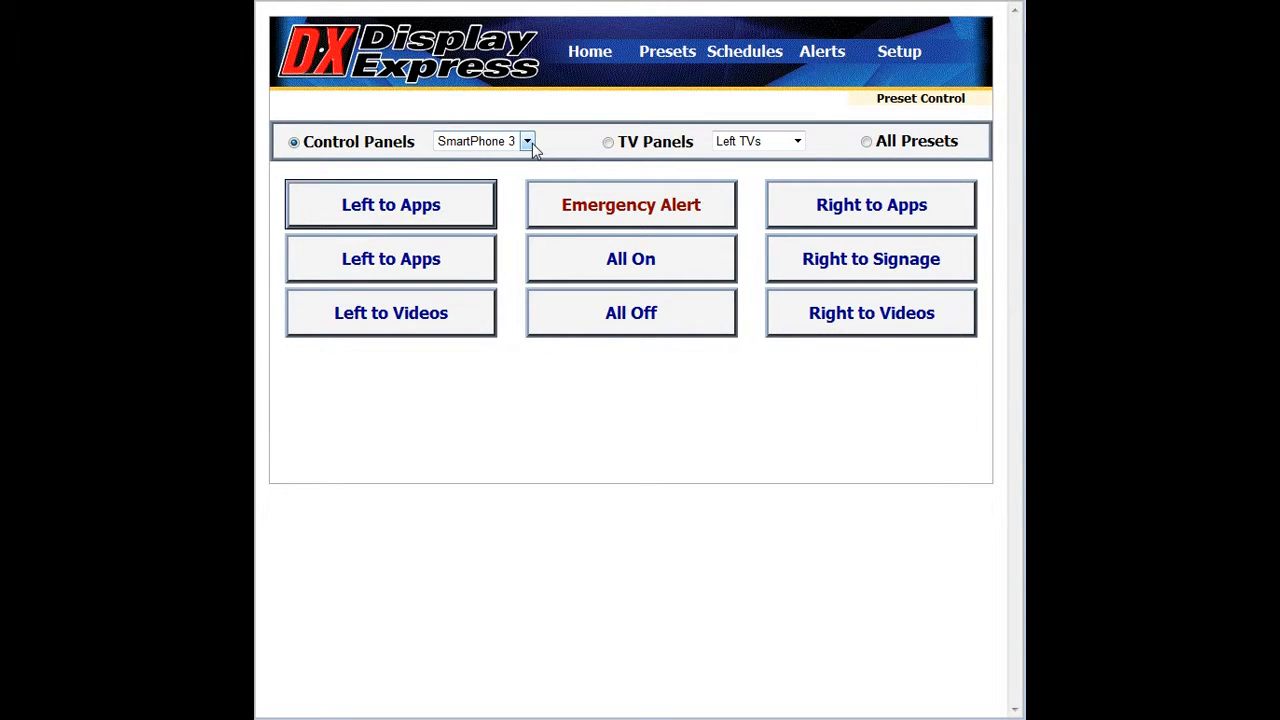
pyautogui.click(531, 143)
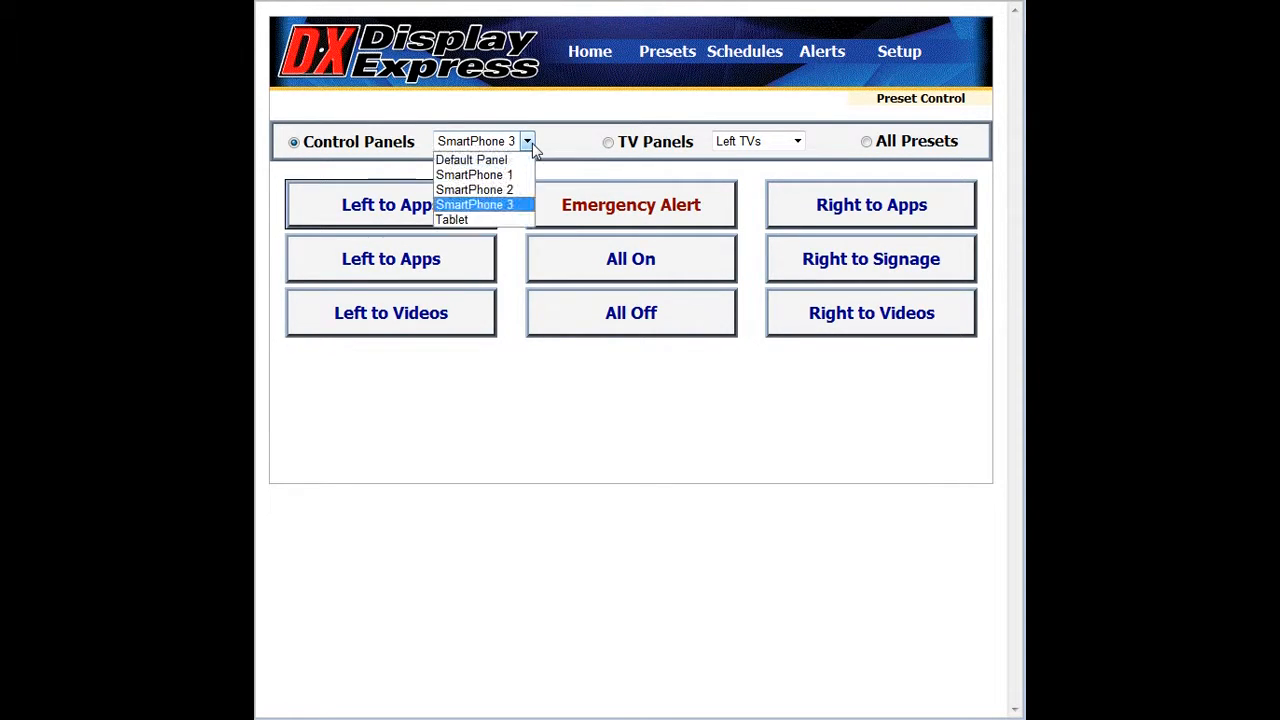
pyautogui.click(497, 221)
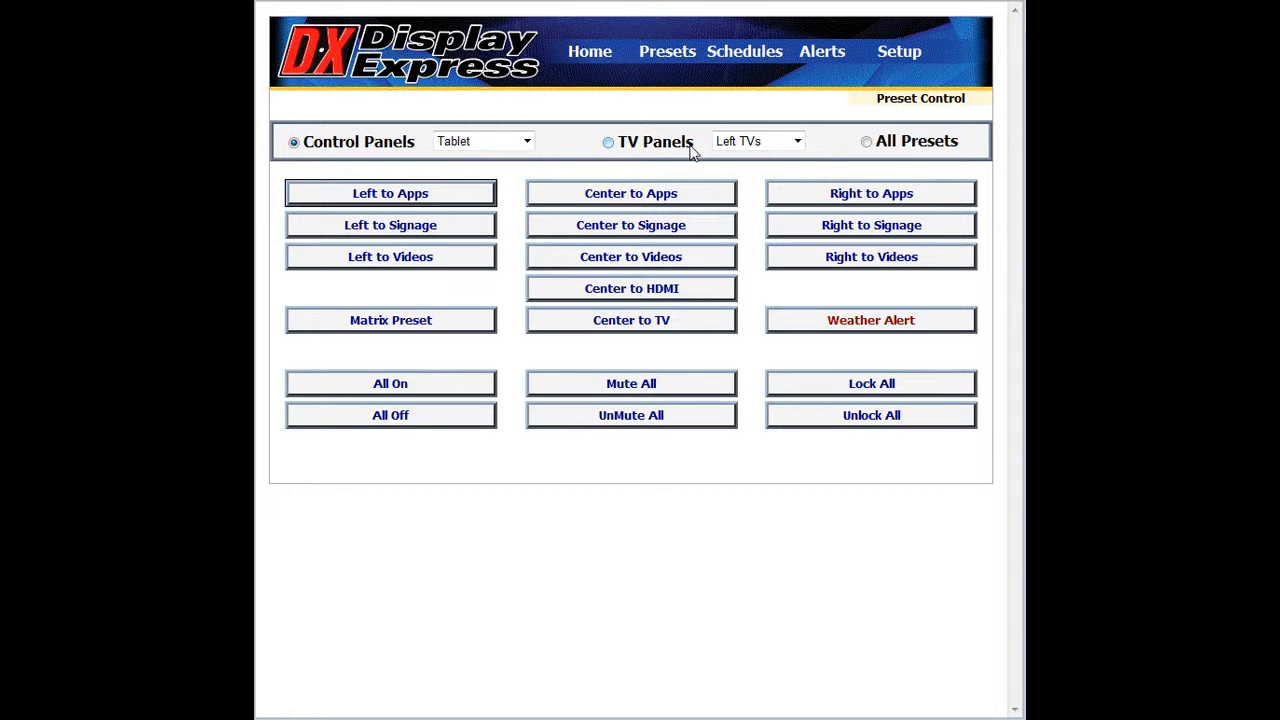
# - Send channel Comcast 20 to the L Back 1 TV, then show Default Panel presets
pyautogui.click(608, 142)
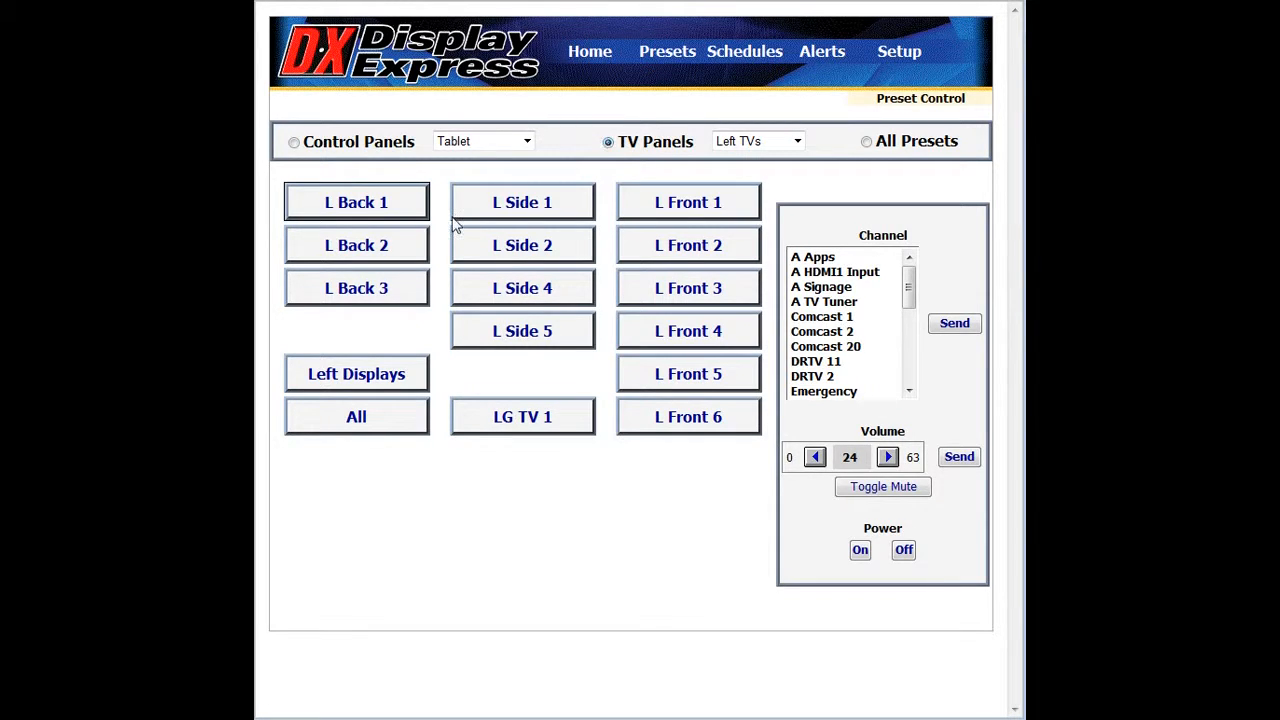
pyautogui.click(362, 218)
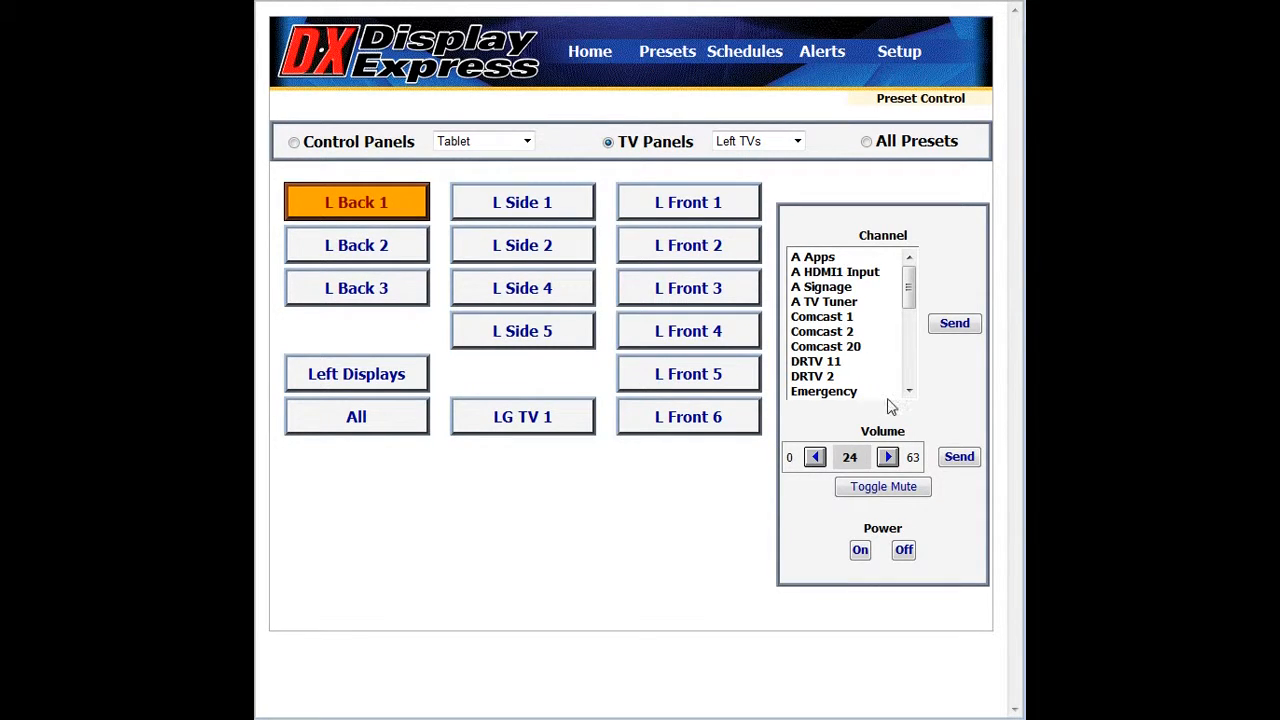
pyautogui.click(836, 346)
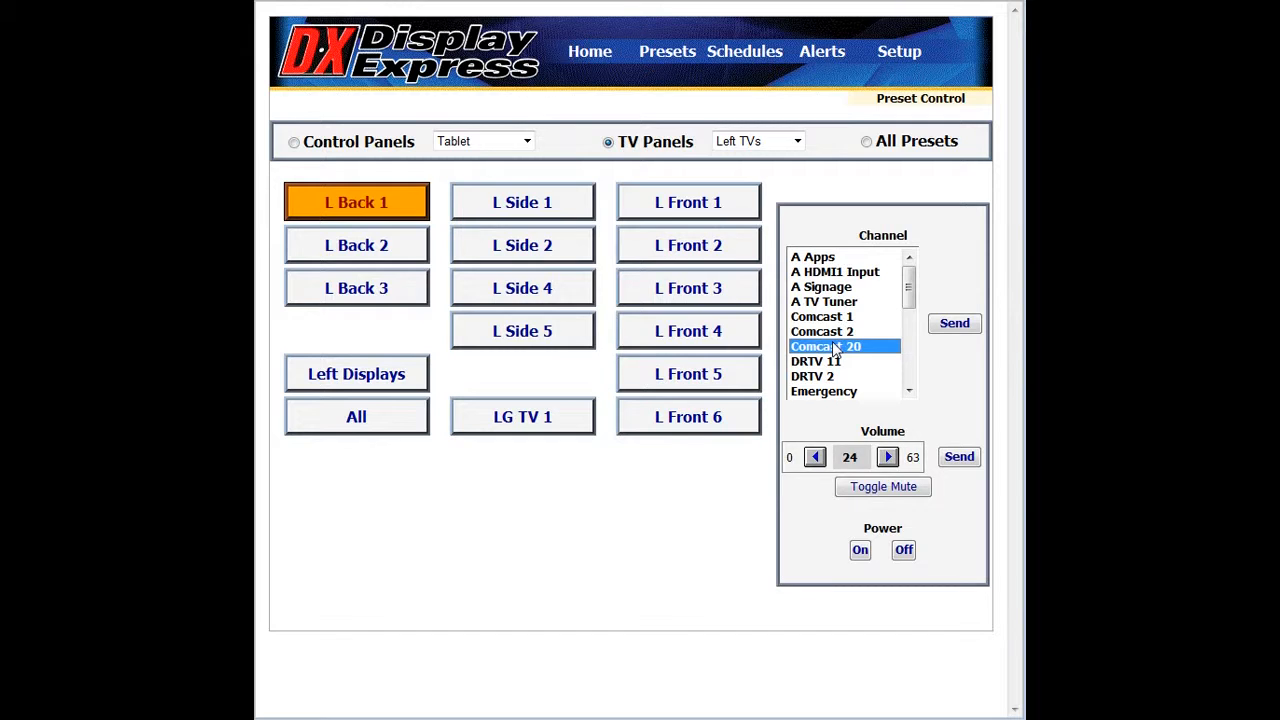
pyautogui.click(952, 328)
pyautogui.click(527, 143)
pyautogui.click(522, 160)
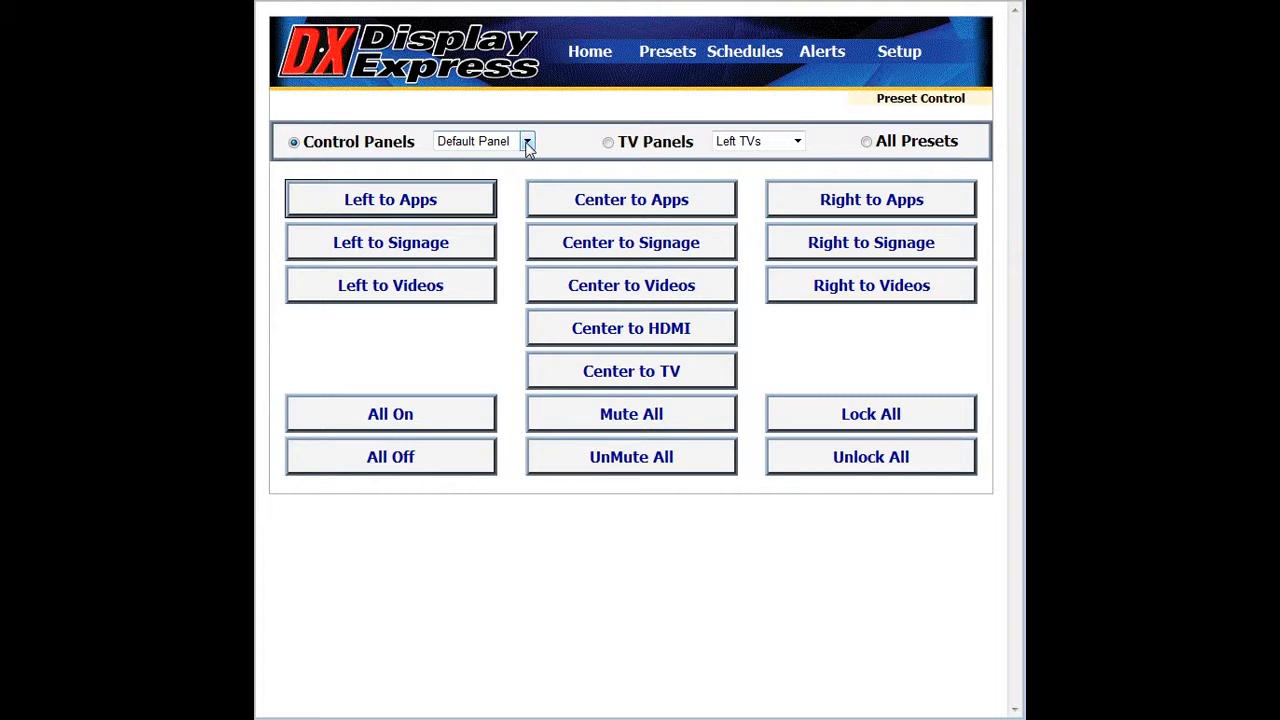
# - Show SmartPhone 1 presets, then switch to TV panels with L Back 1 selected
pyautogui.click(527, 143)
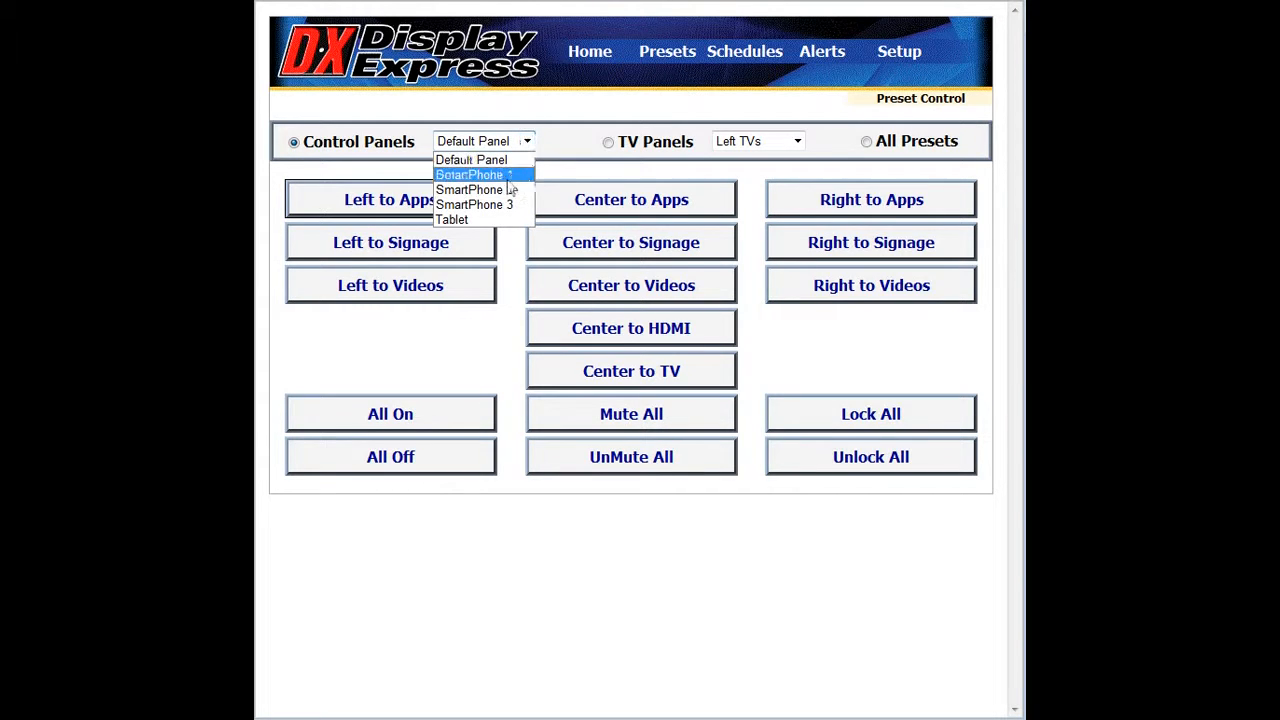
pyautogui.click(509, 176)
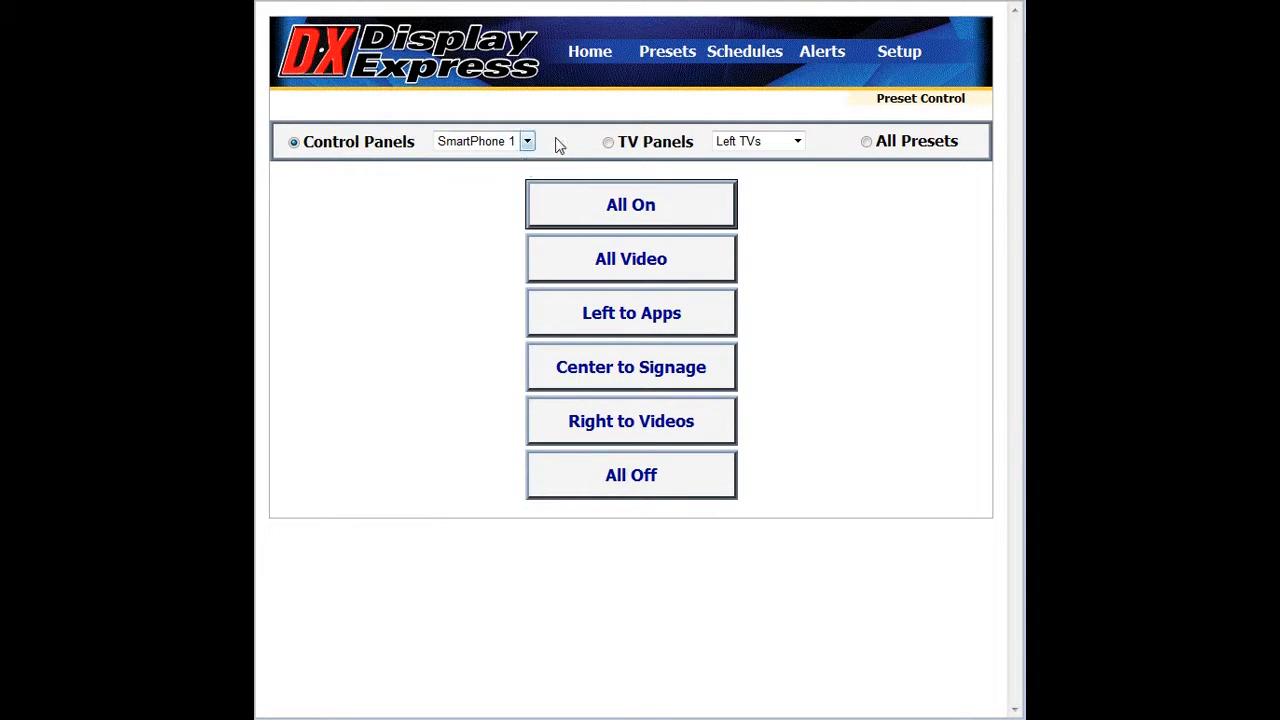
pyautogui.click(608, 143)
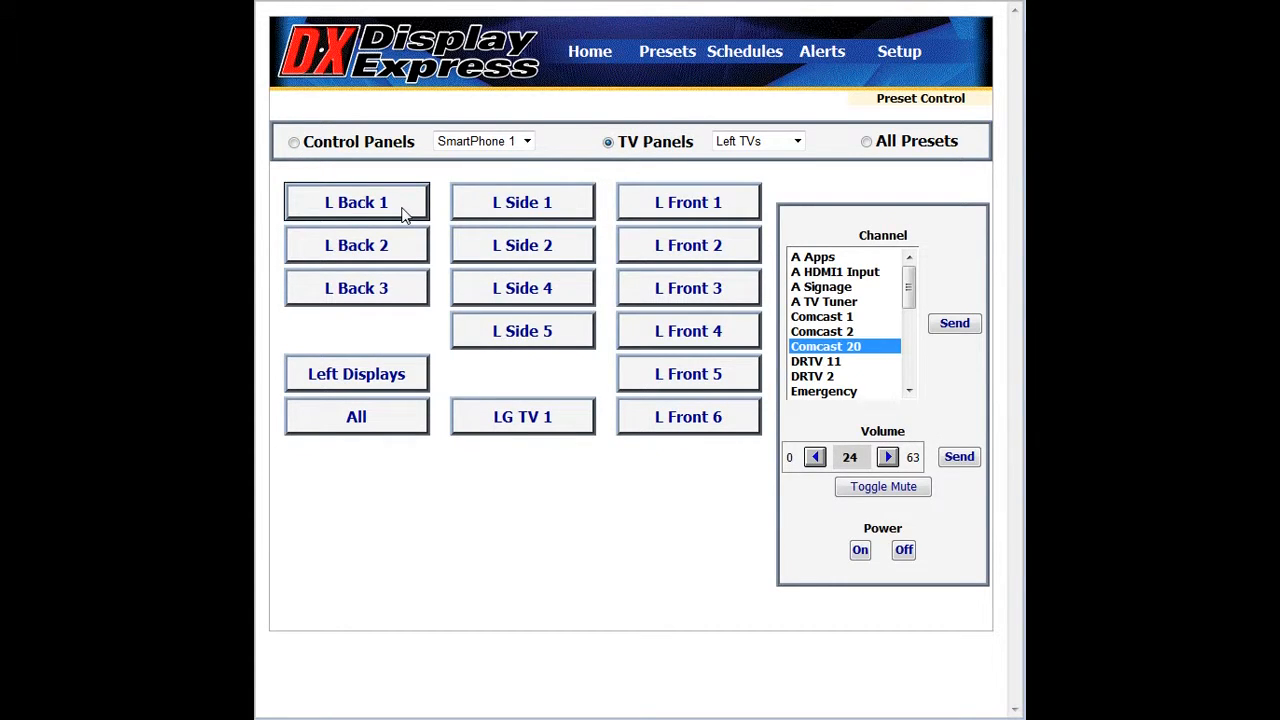
pyautogui.click(405, 216)
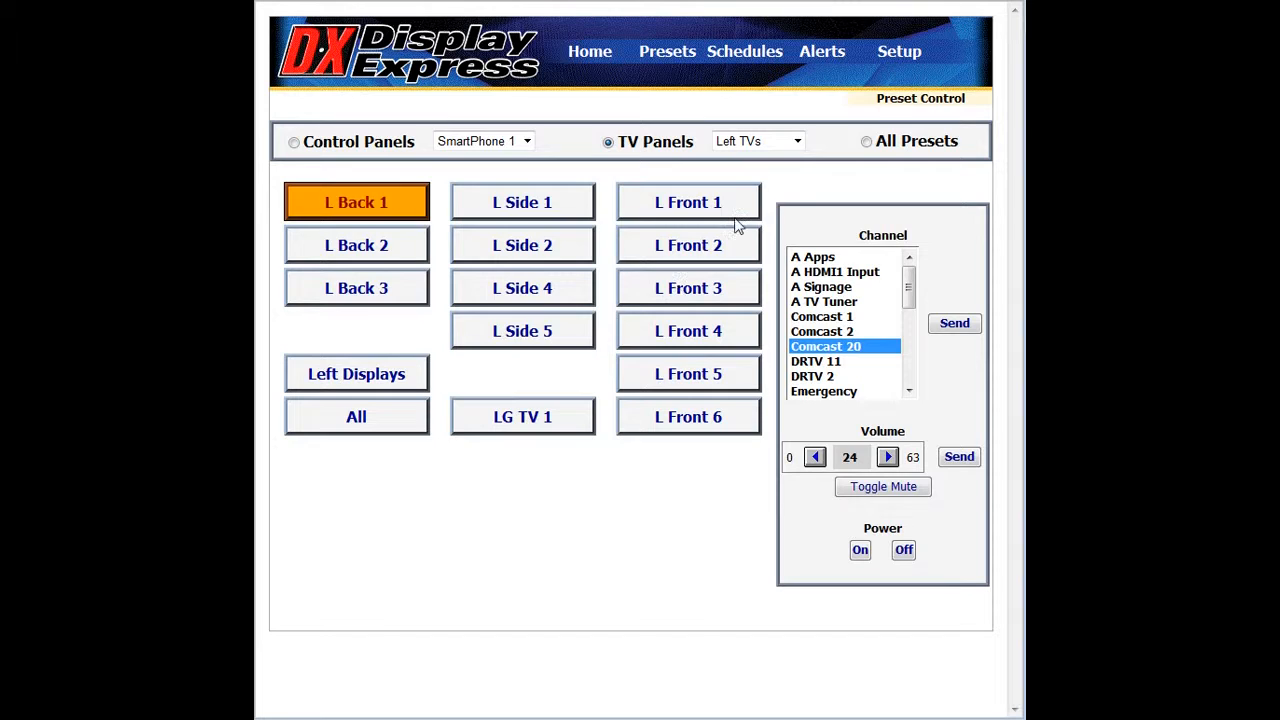
# - Open Ctrl Panels setup, keep the 10-row, 3-column layout, and load the Tablet panel
pyautogui.moveTo(900, 63)
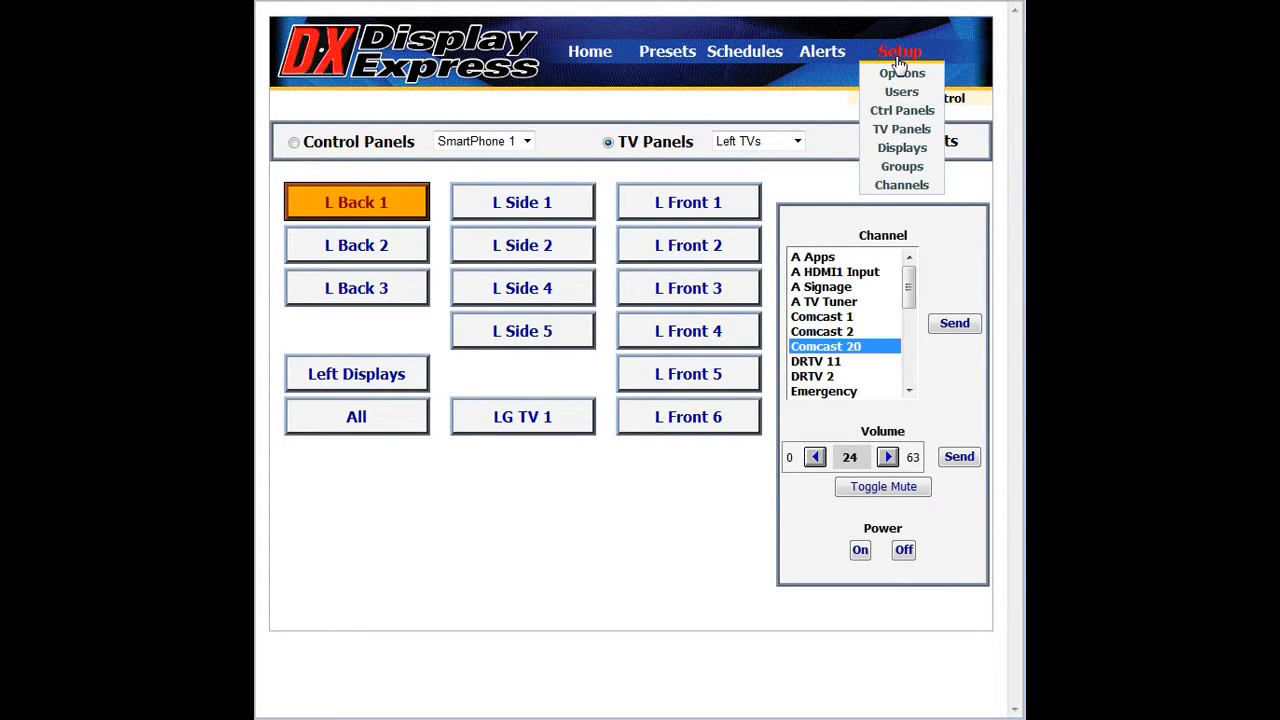
pyautogui.click(908, 110)
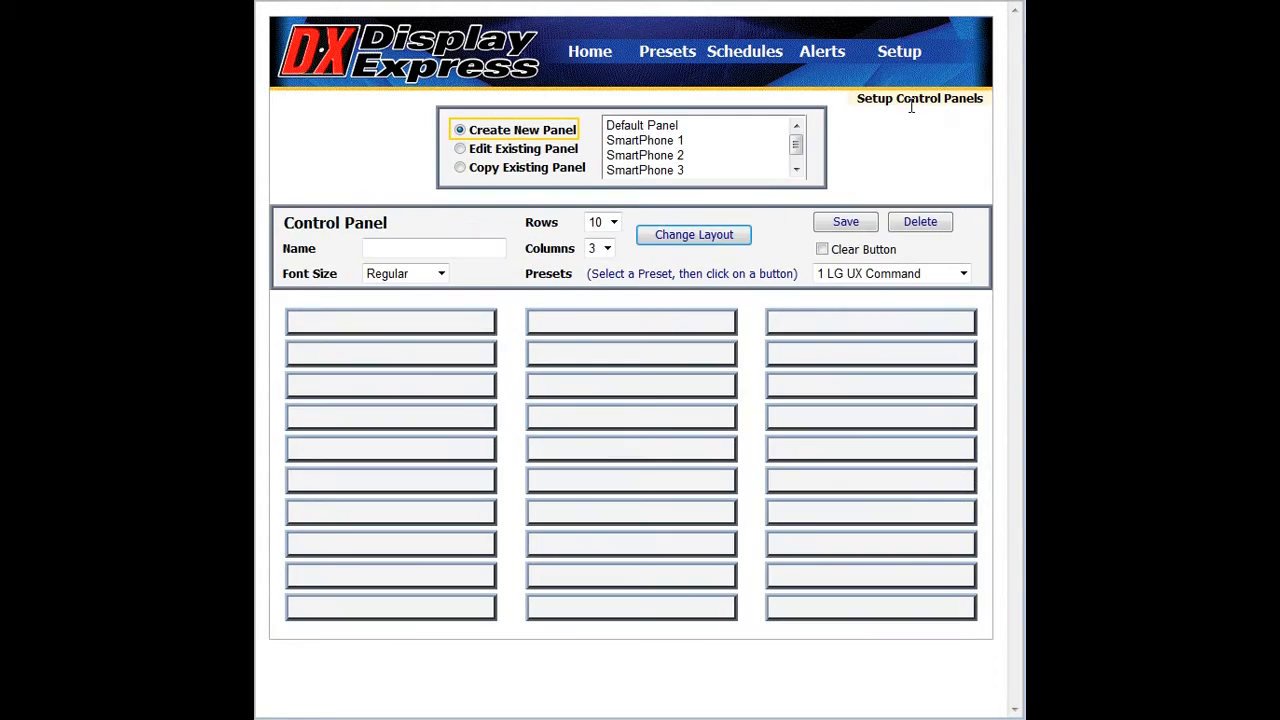
pyautogui.click(614, 222)
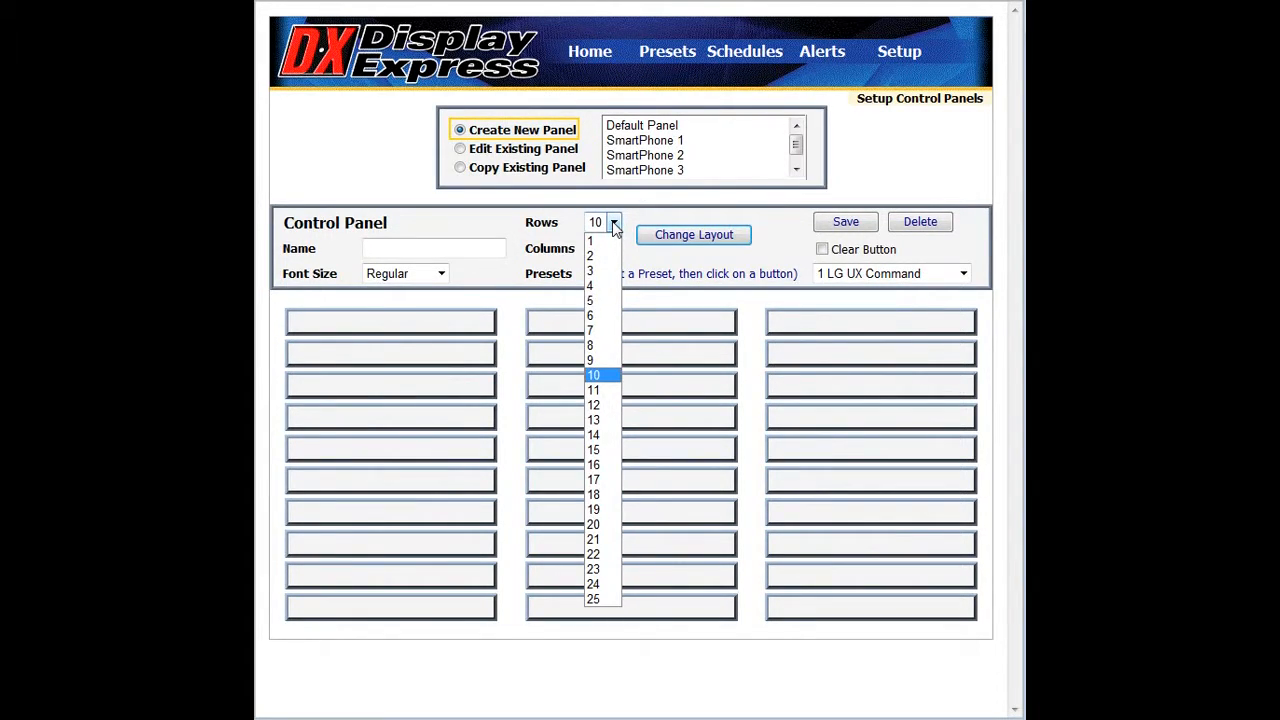
pyautogui.click(618, 224)
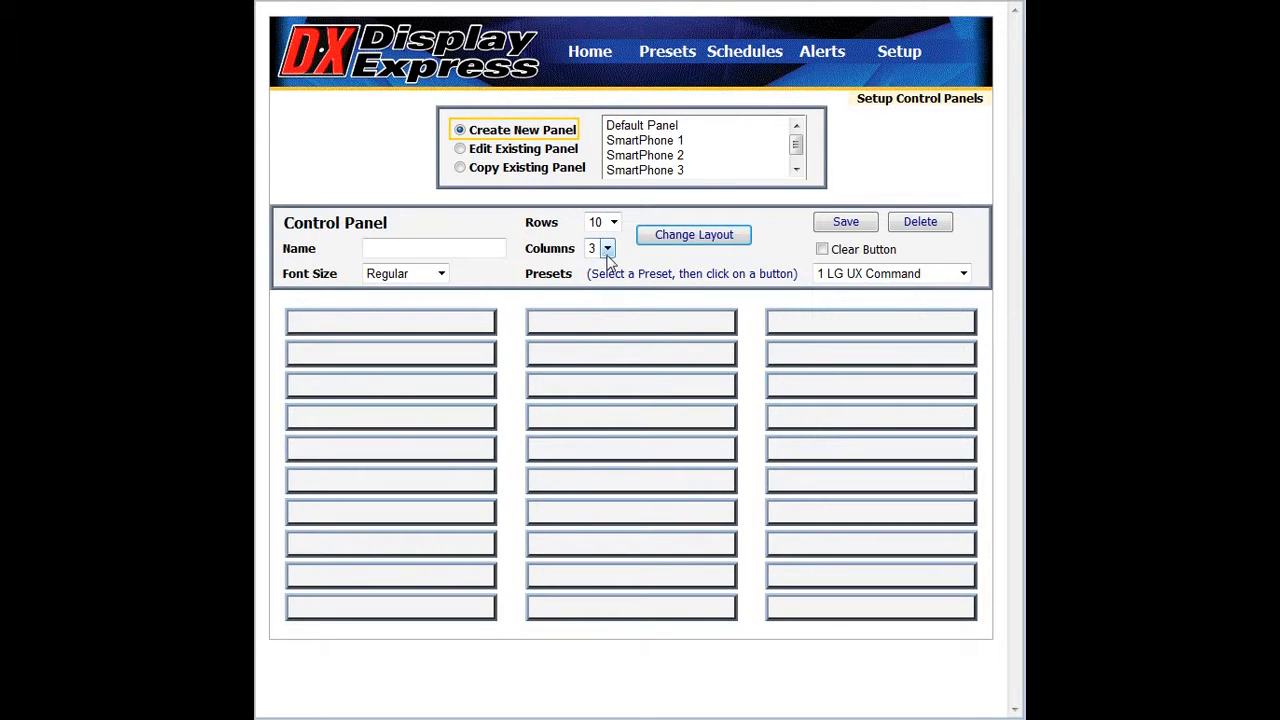
pyautogui.click(607, 252)
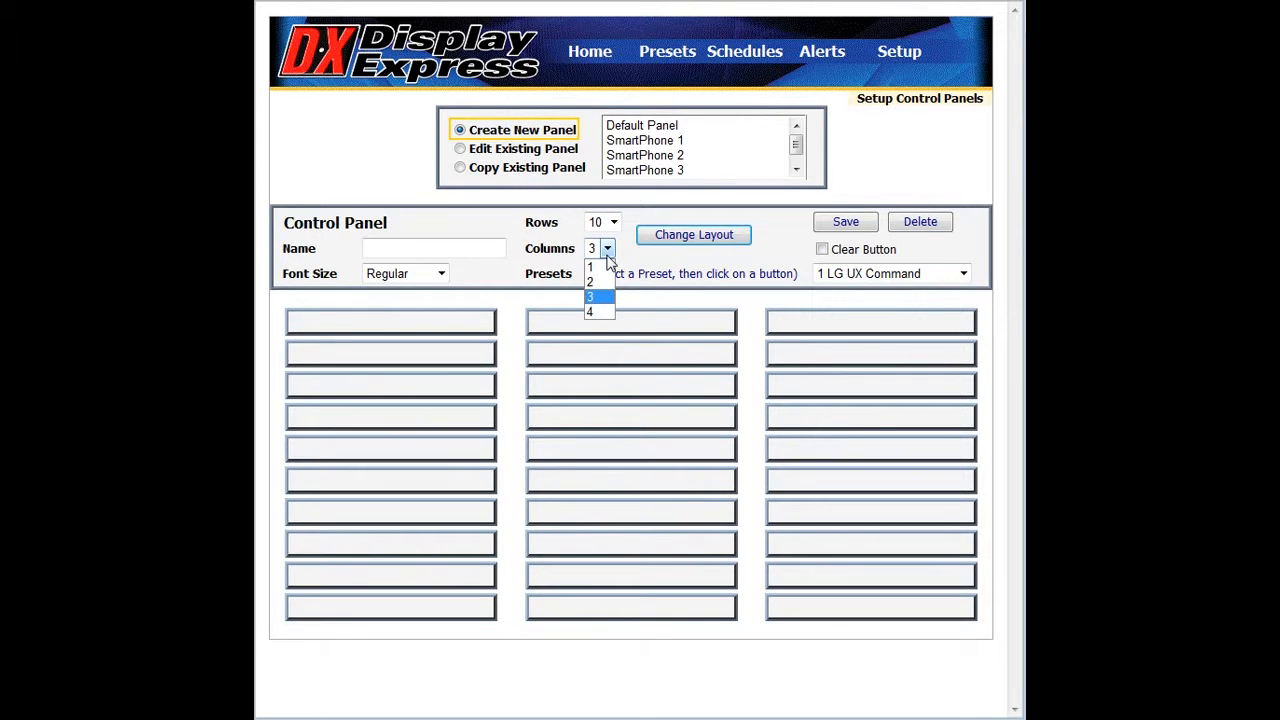
pyautogui.click(646, 220)
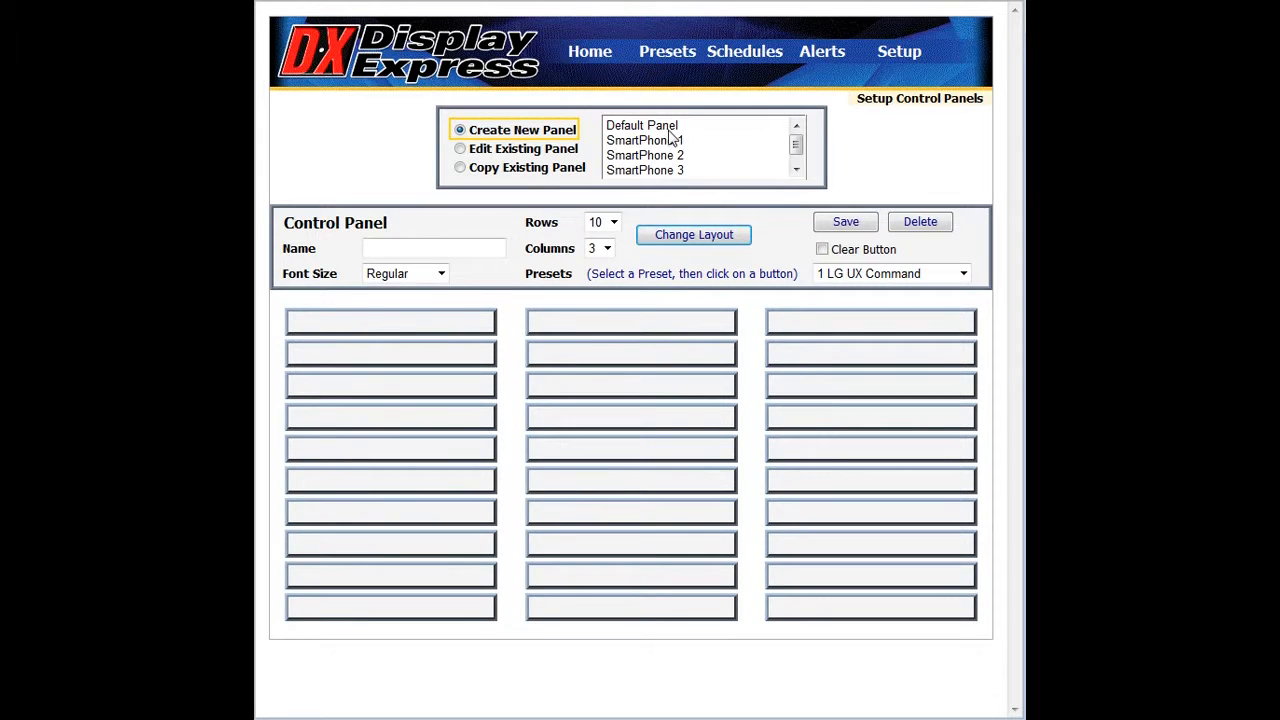
pyautogui.click(796, 168)
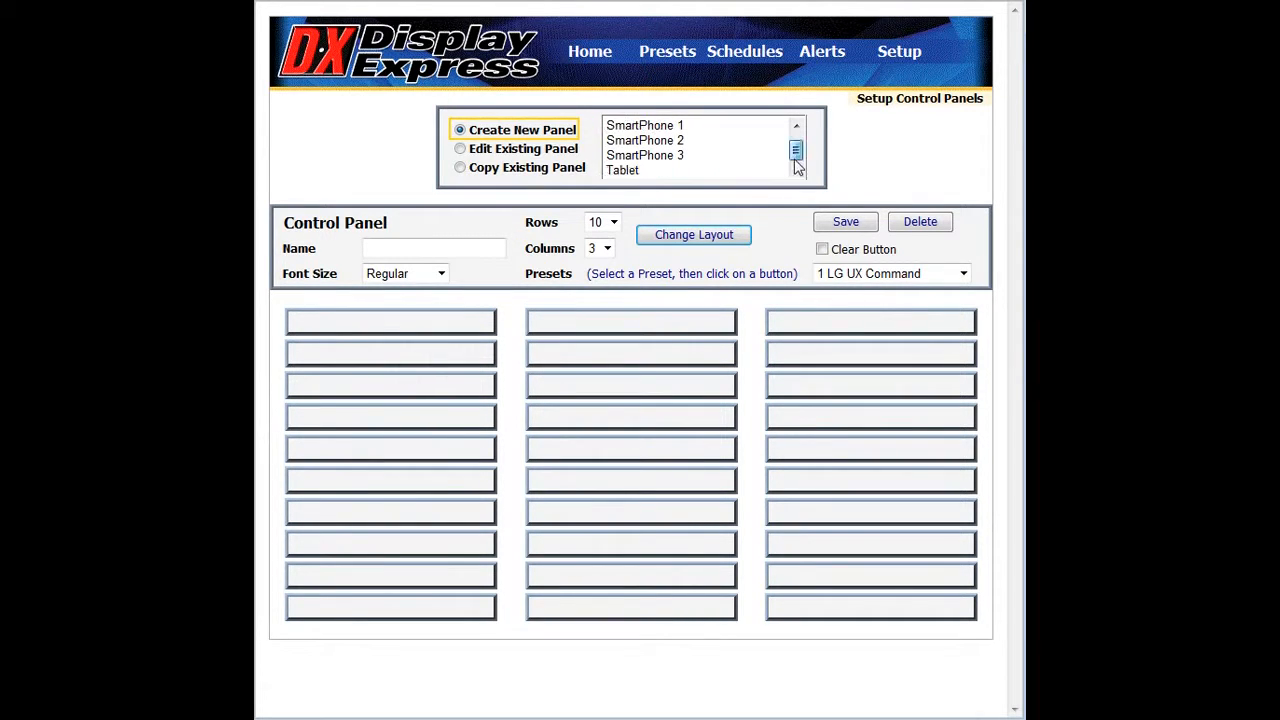
pyautogui.click(640, 171)
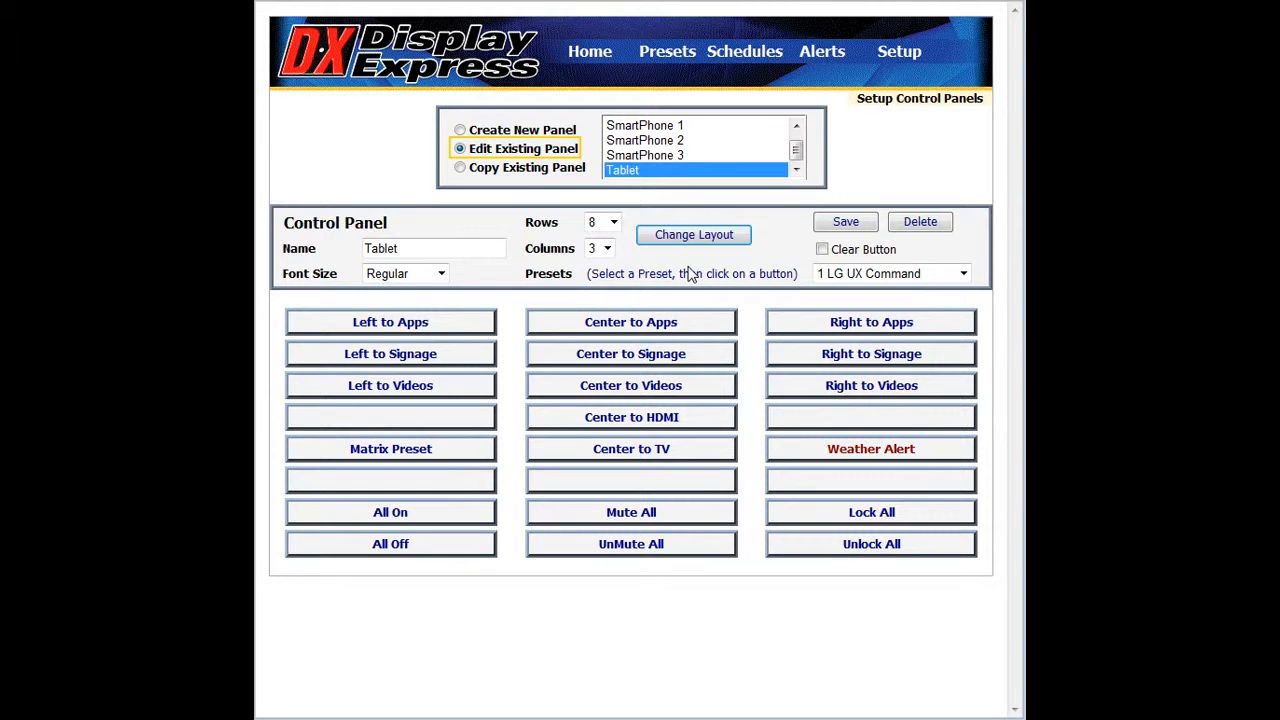
# - Try Large button text on the Tablet panel, then revert it to Regular
pyautogui.click(441, 274)
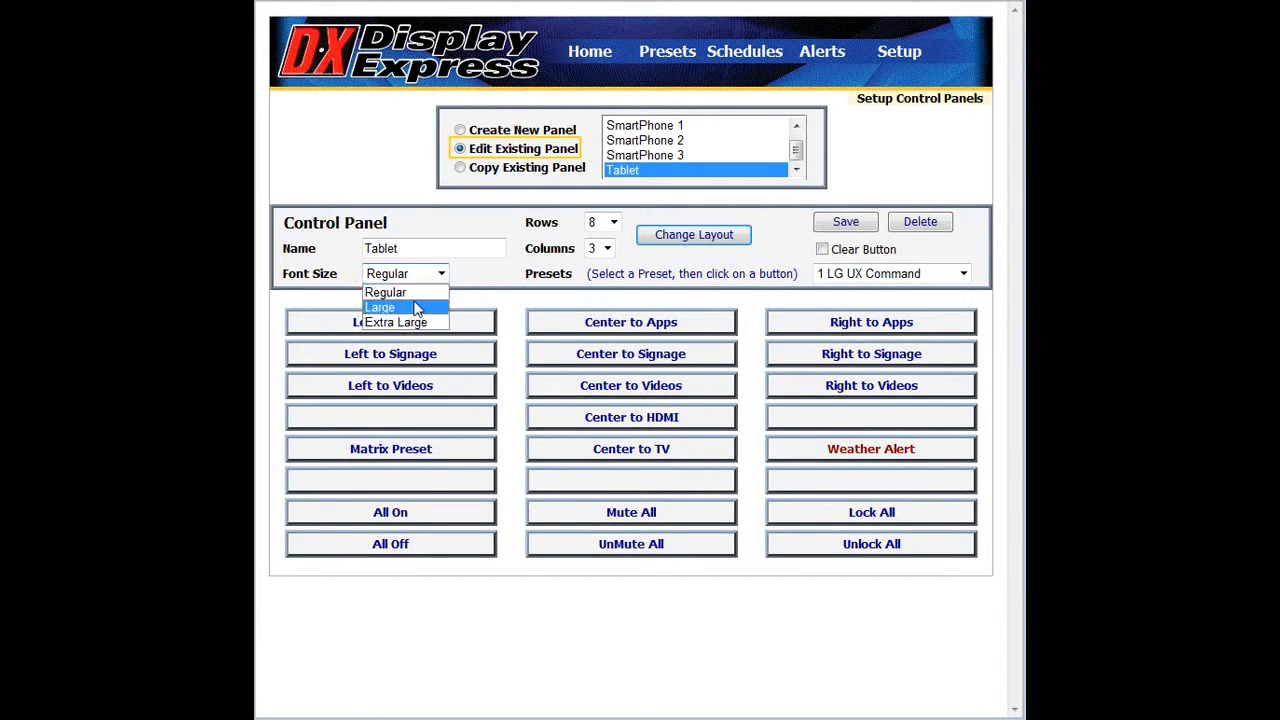
pyautogui.click(414, 303)
pyautogui.click(437, 277)
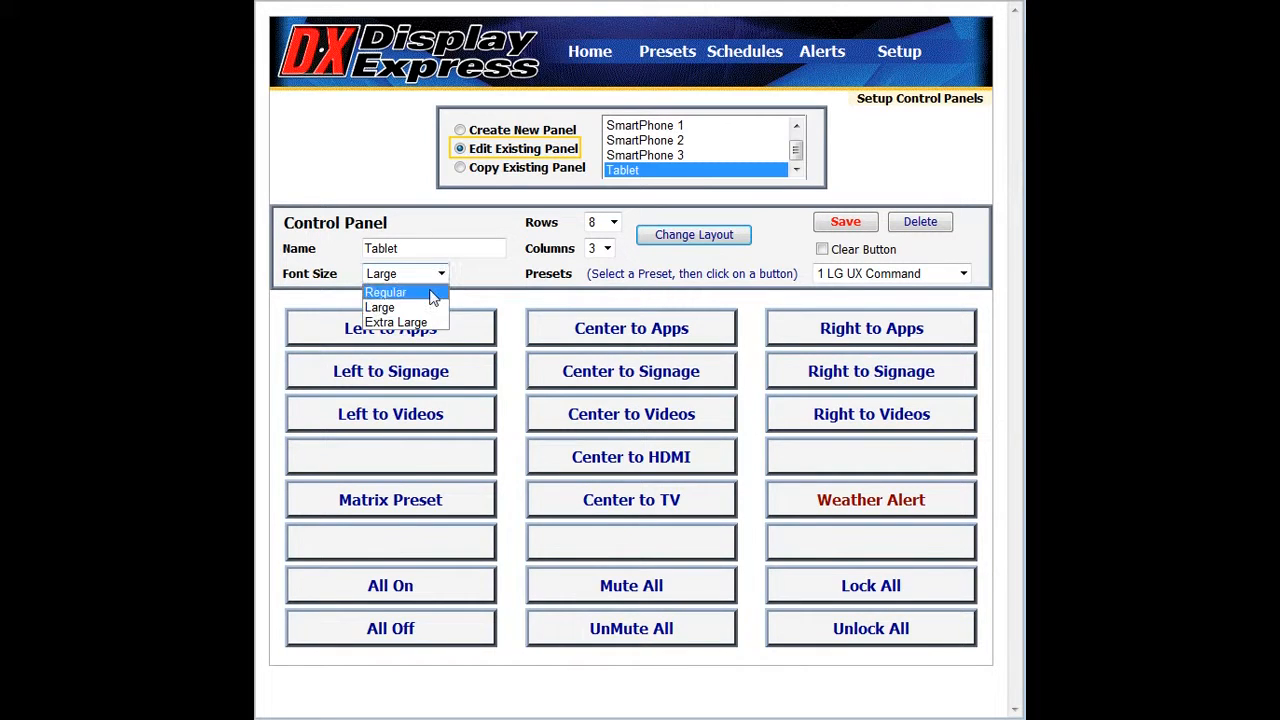
pyautogui.click(430, 291)
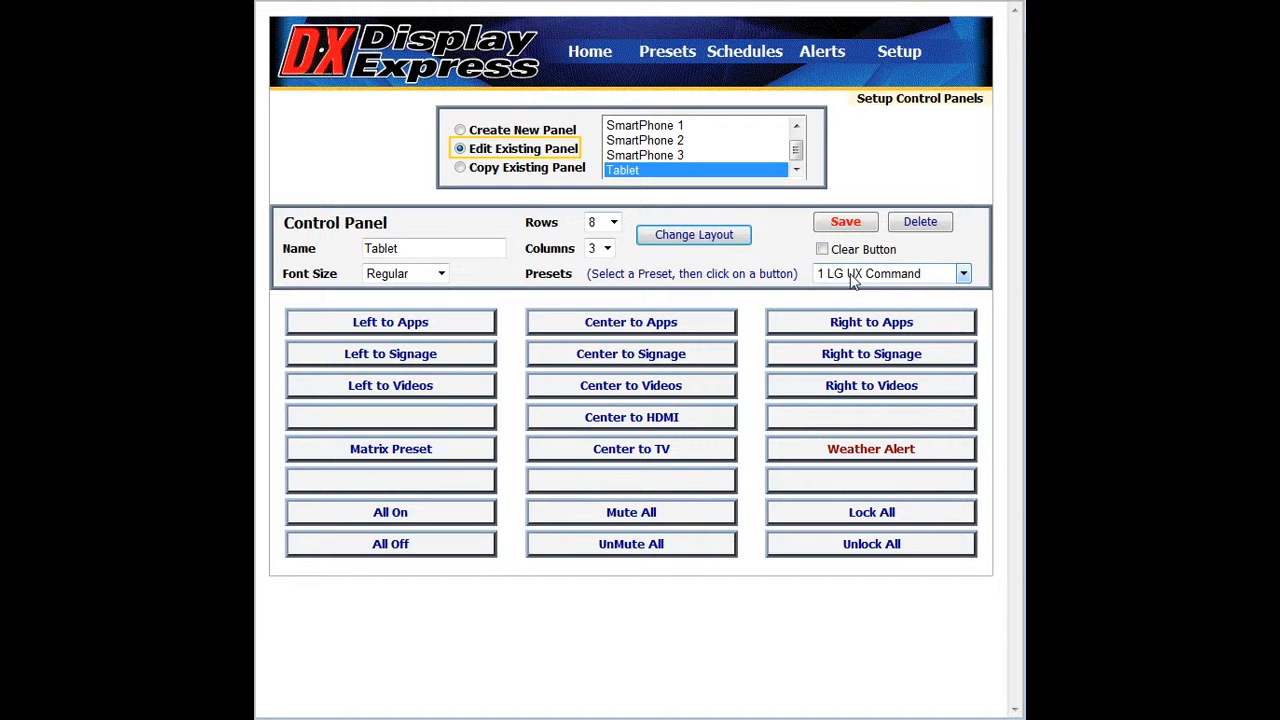
# - Assign Input TV to row 6's middle button, then clear it and save the Tablet panel
pyautogui.click(963, 274)
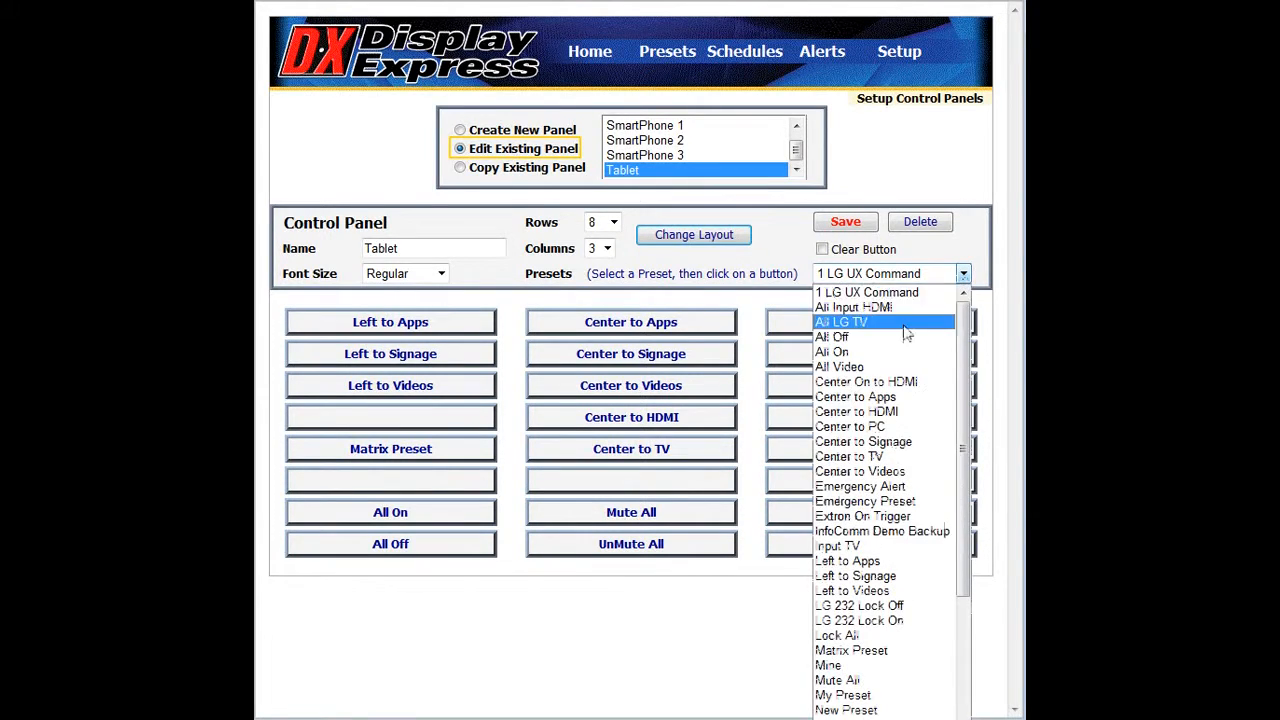
pyautogui.click(880, 546)
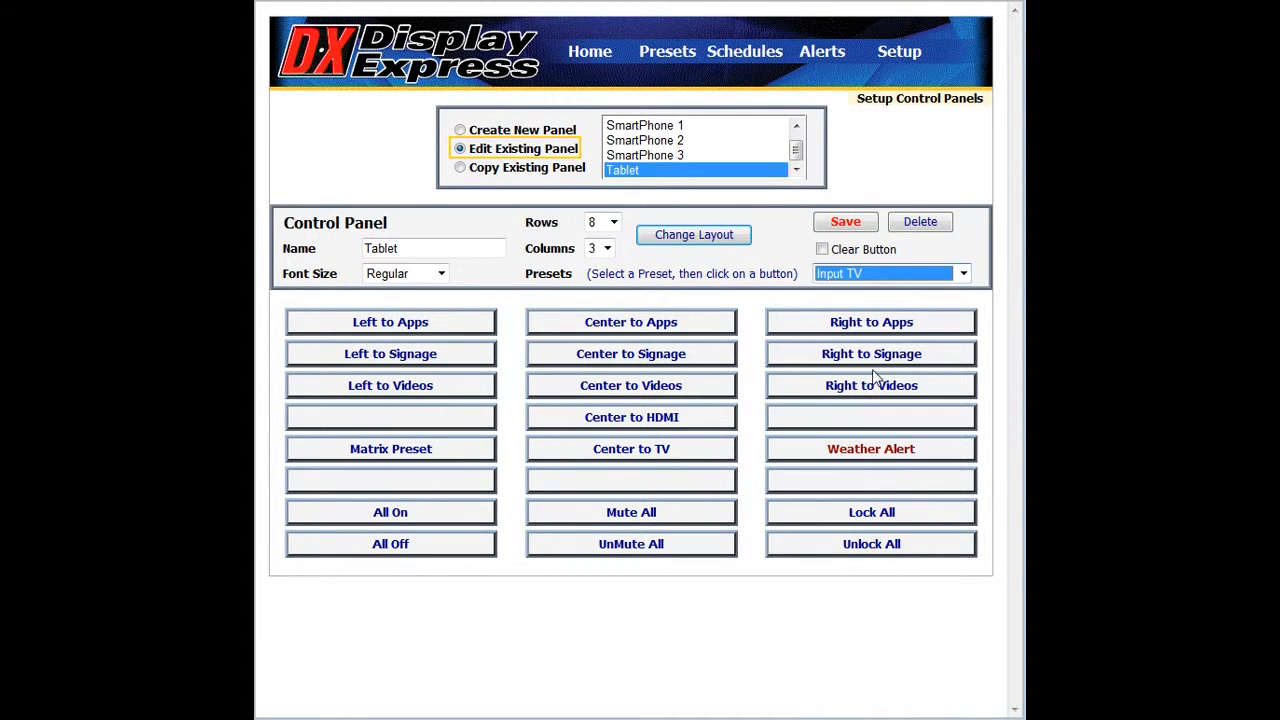
pyautogui.click(649, 489)
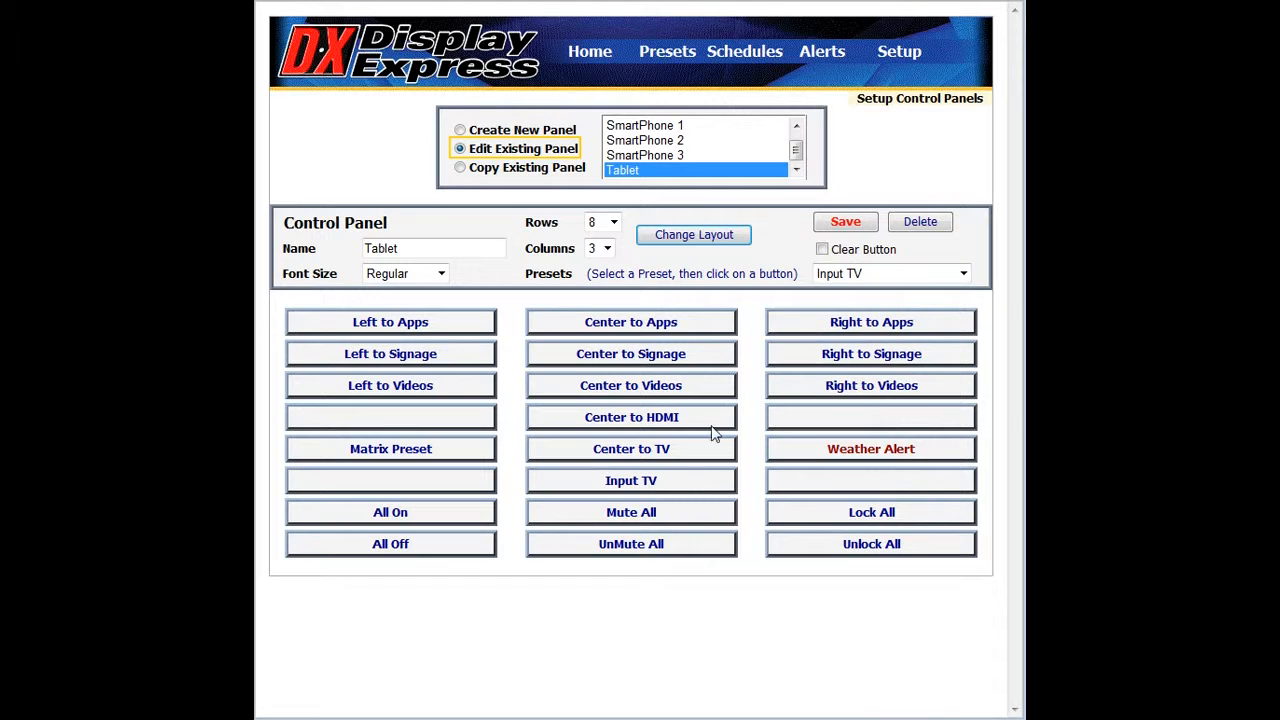
pyautogui.click(822, 249)
pyautogui.click(684, 488)
pyautogui.click(845, 223)
# - Load the SmartPhone 3, SmartPhone 2, SmartPhone 1 and Default Panel layouts in turn
pyautogui.click(690, 157)
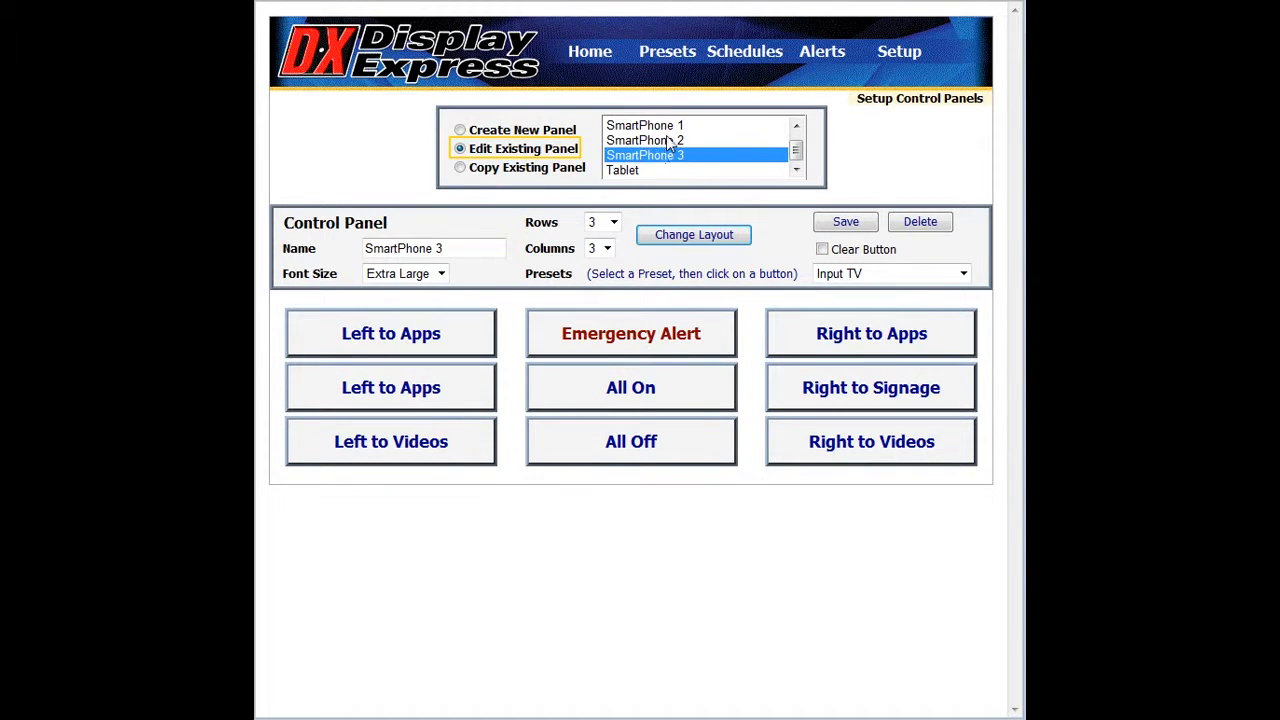
pyautogui.click(666, 138)
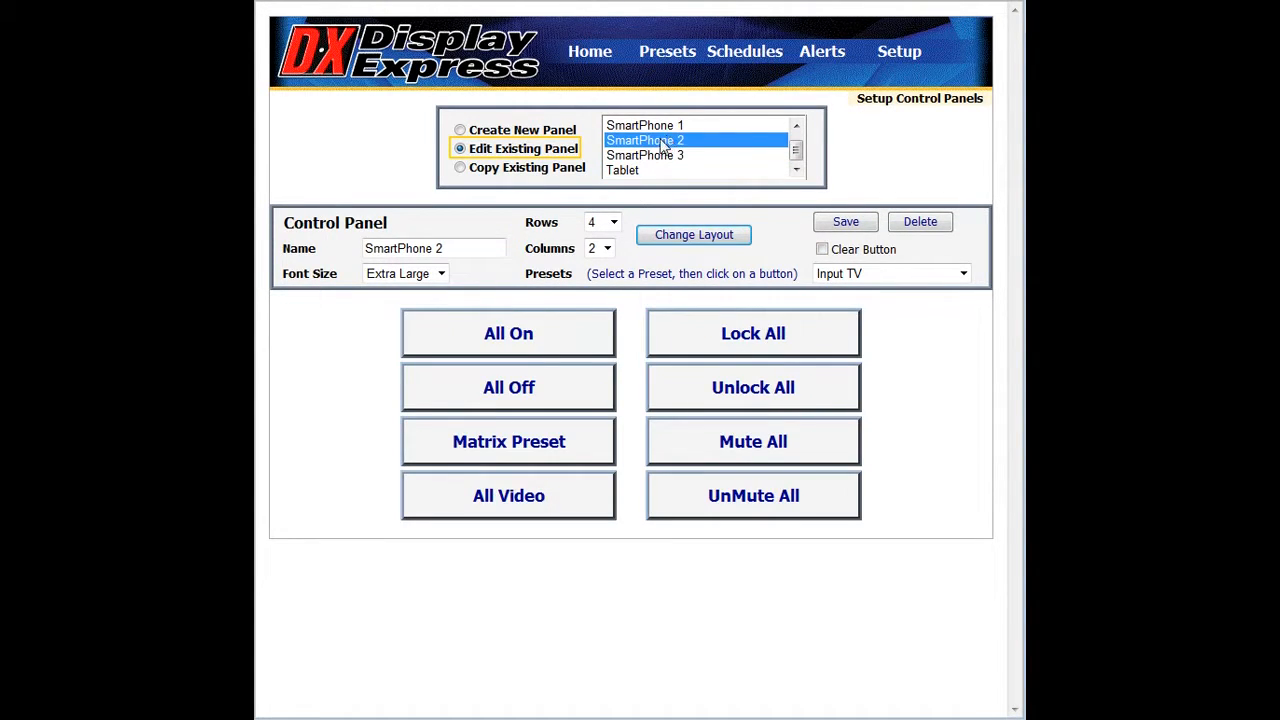
pyautogui.click(662, 126)
pyautogui.scroll(1, 662, 128)
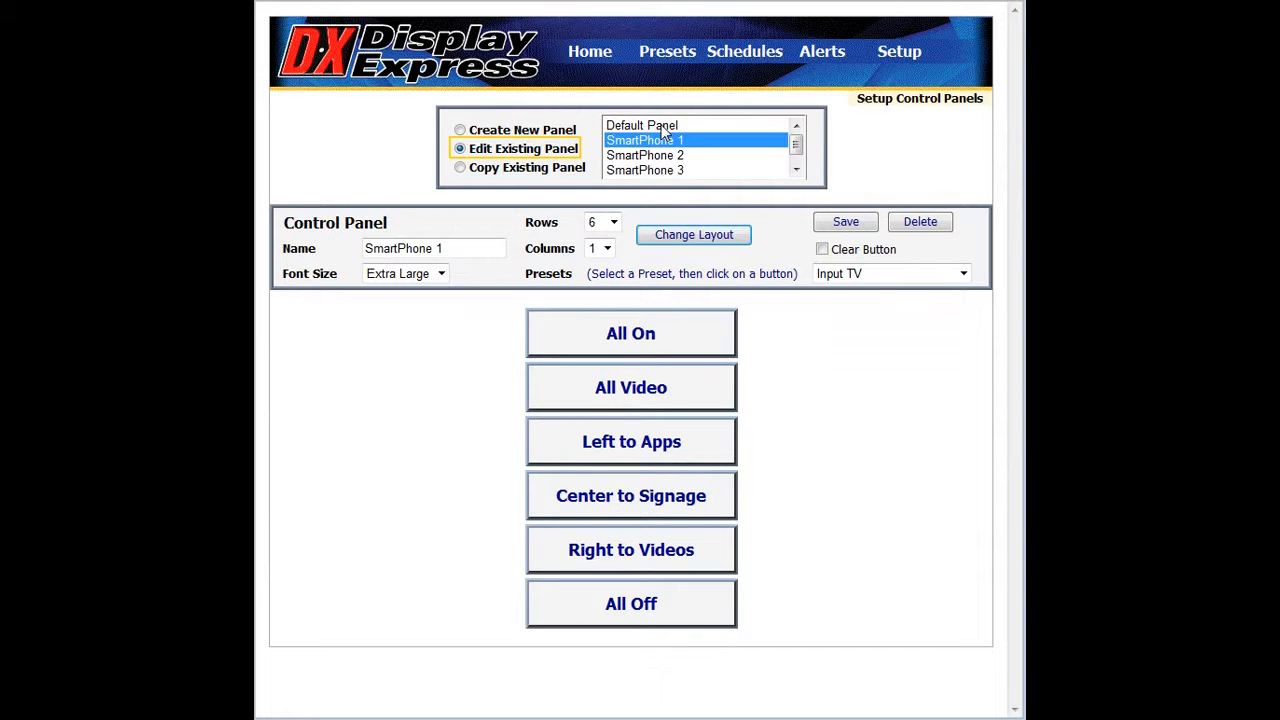
pyautogui.click(664, 127)
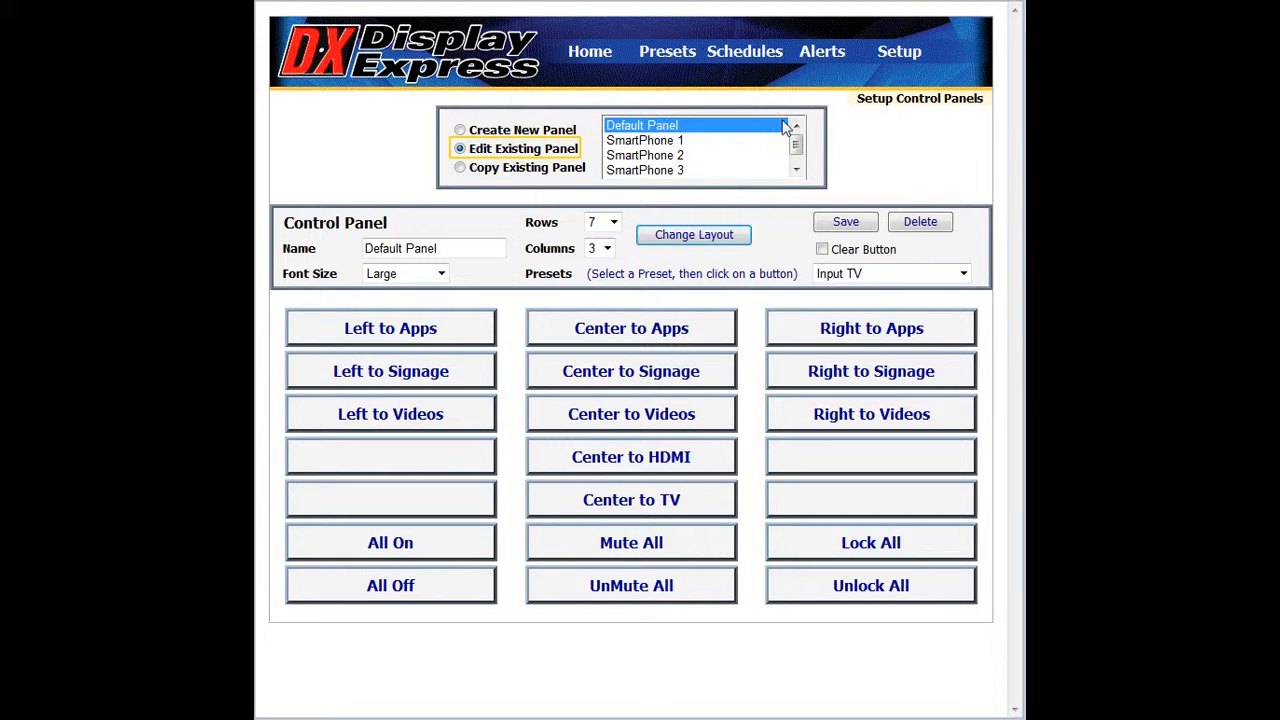
# - Go to Setup > TV Panels and load the TV Test panel
pyautogui.moveTo(896, 63)
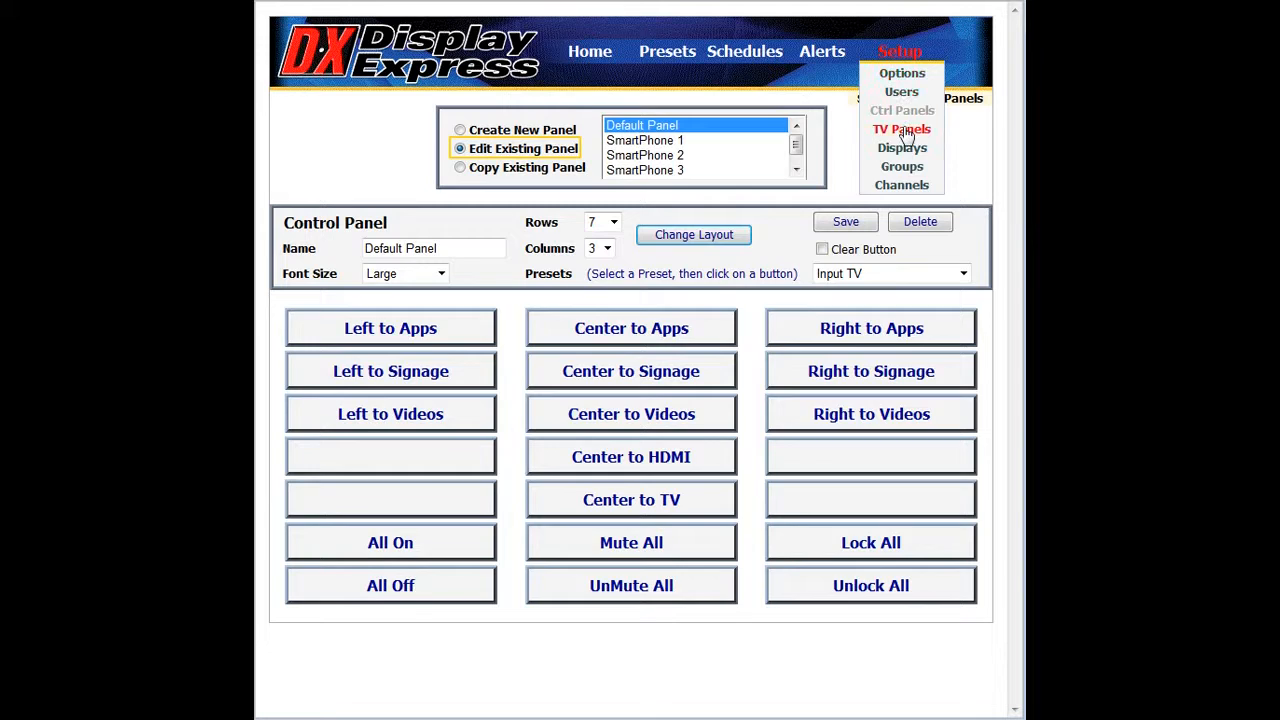
pyautogui.click(903, 128)
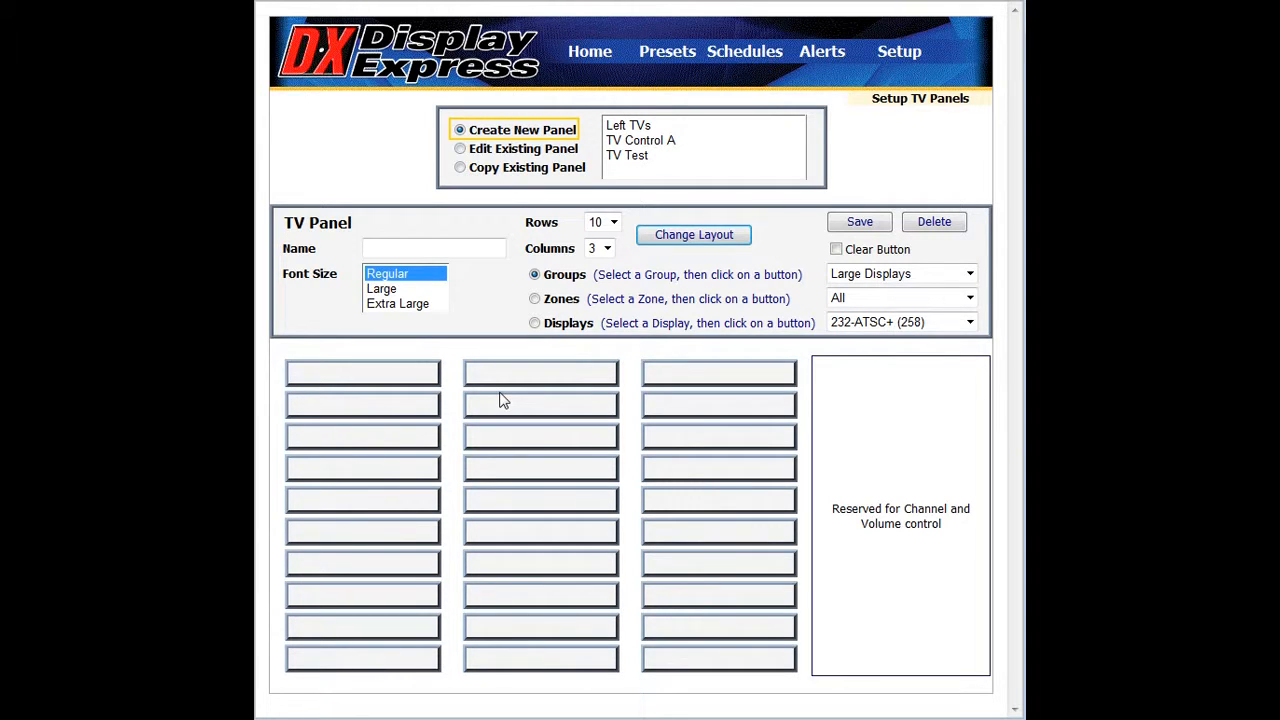
pyautogui.click(638, 158)
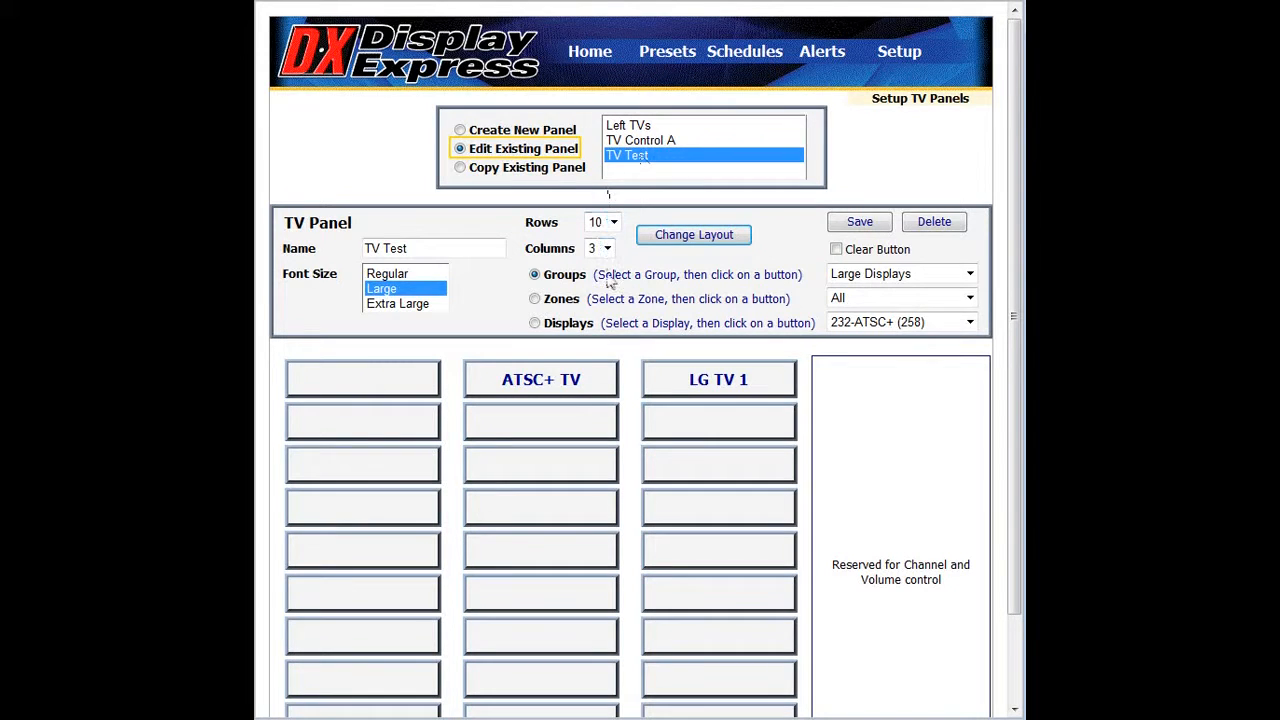
# - Assign Center TV (769) to the first button and the All zone to an empty button
pyautogui.click(592, 325)
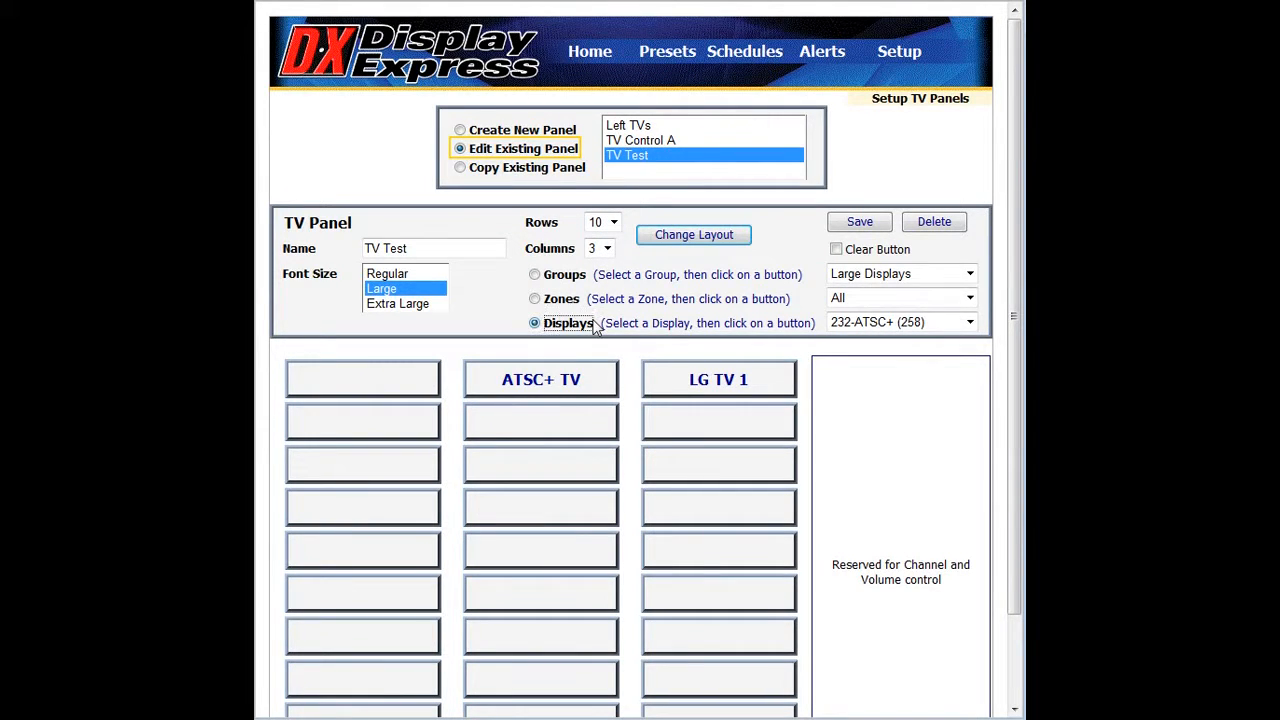
pyautogui.click(969, 322)
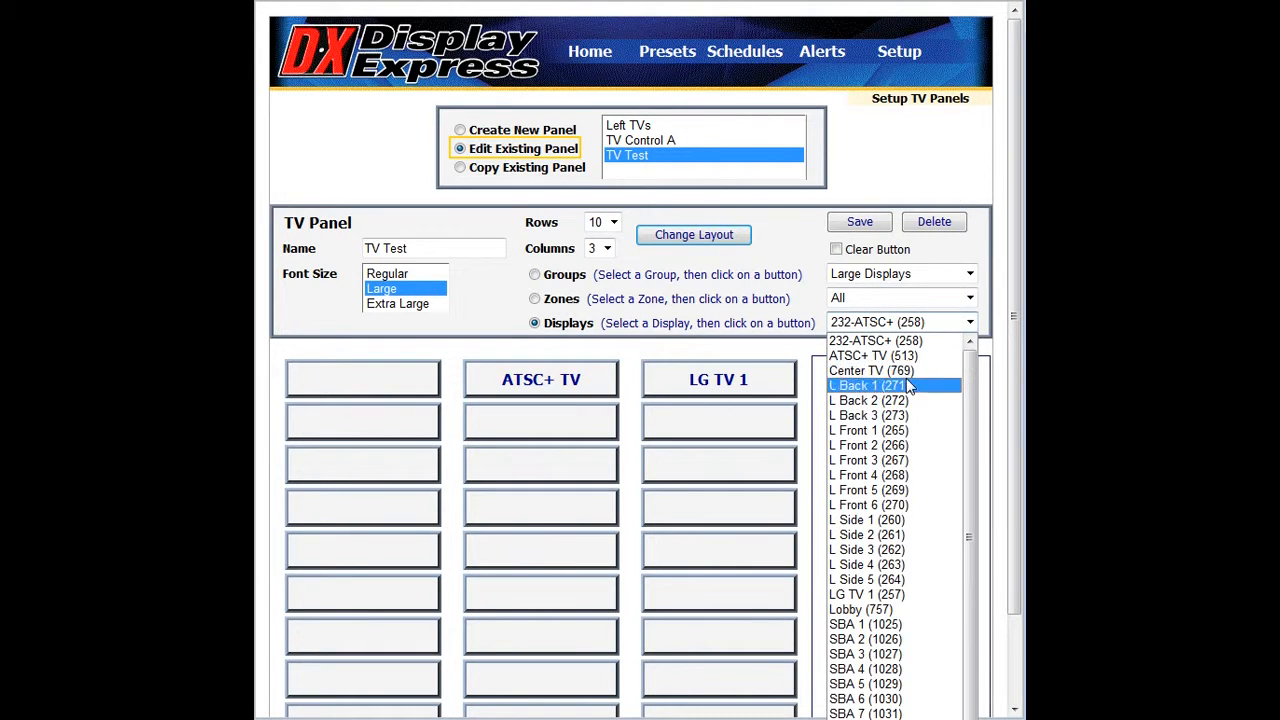
pyautogui.click(850, 370)
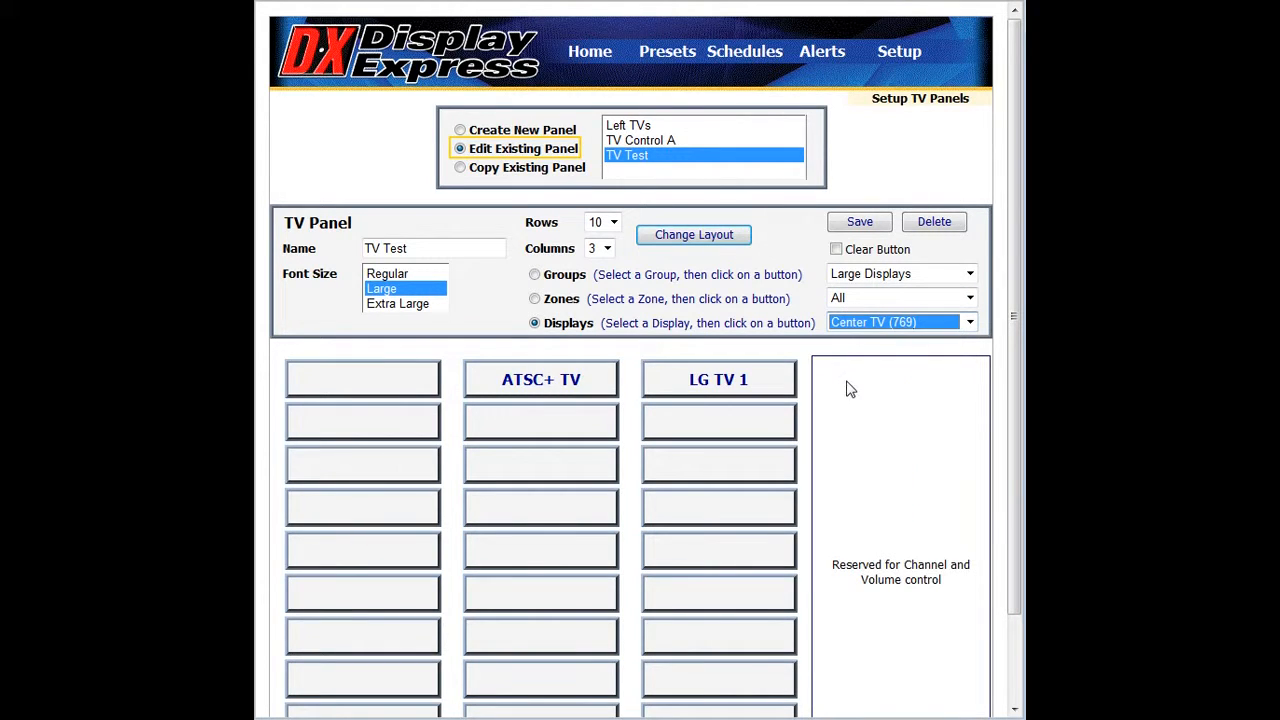
pyautogui.click(379, 382)
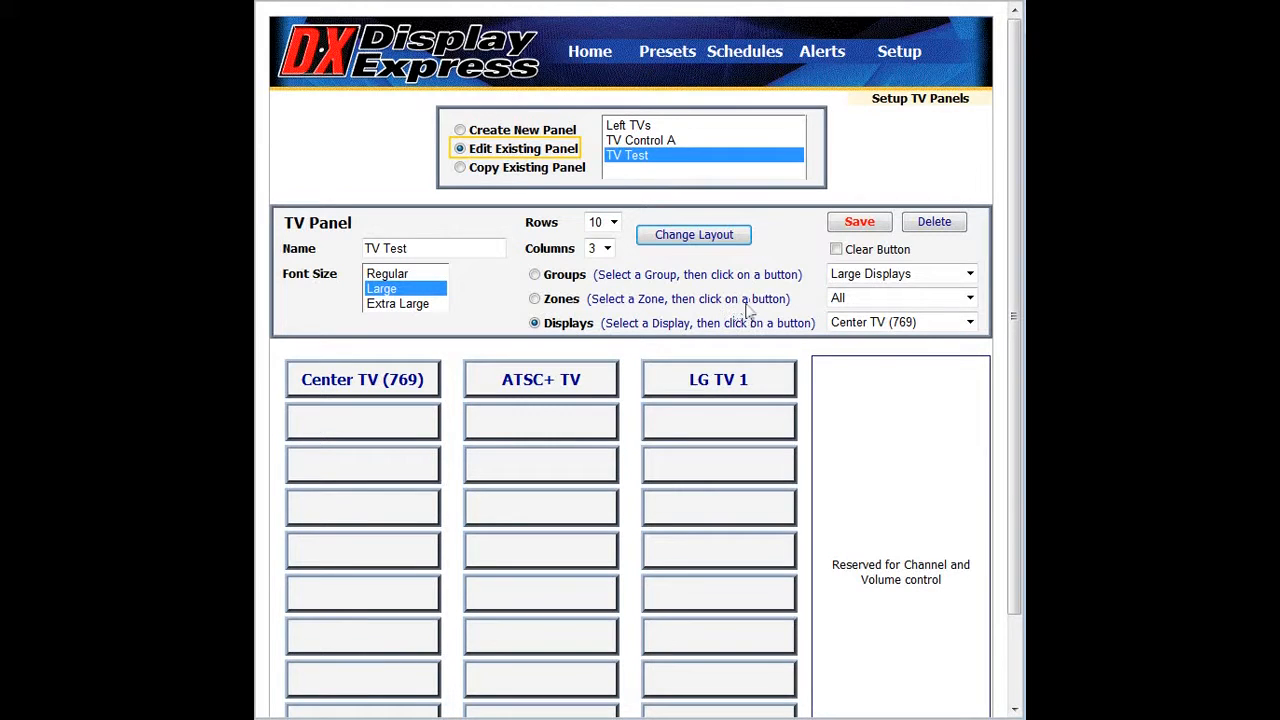
pyautogui.click(550, 304)
pyautogui.click(548, 477)
# - Leave Rows at 10 and load the Left TVs panel for editing
pyautogui.click(617, 227)
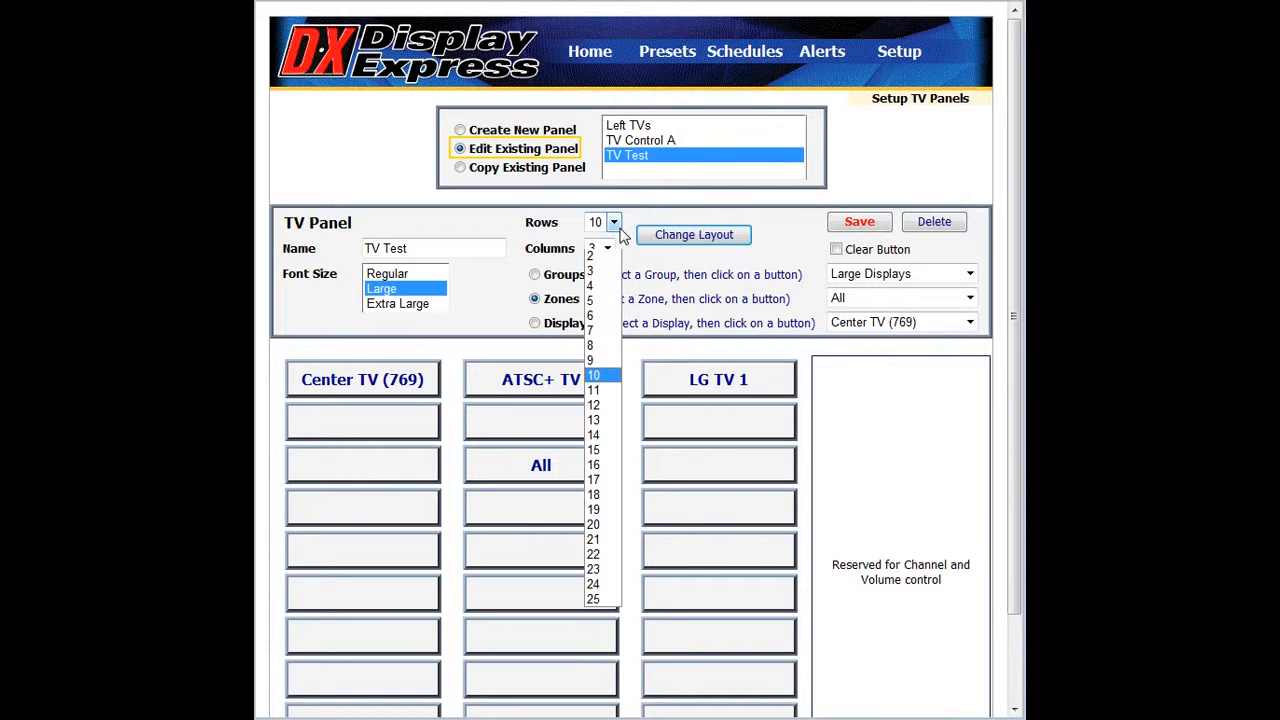
pyautogui.click(634, 221)
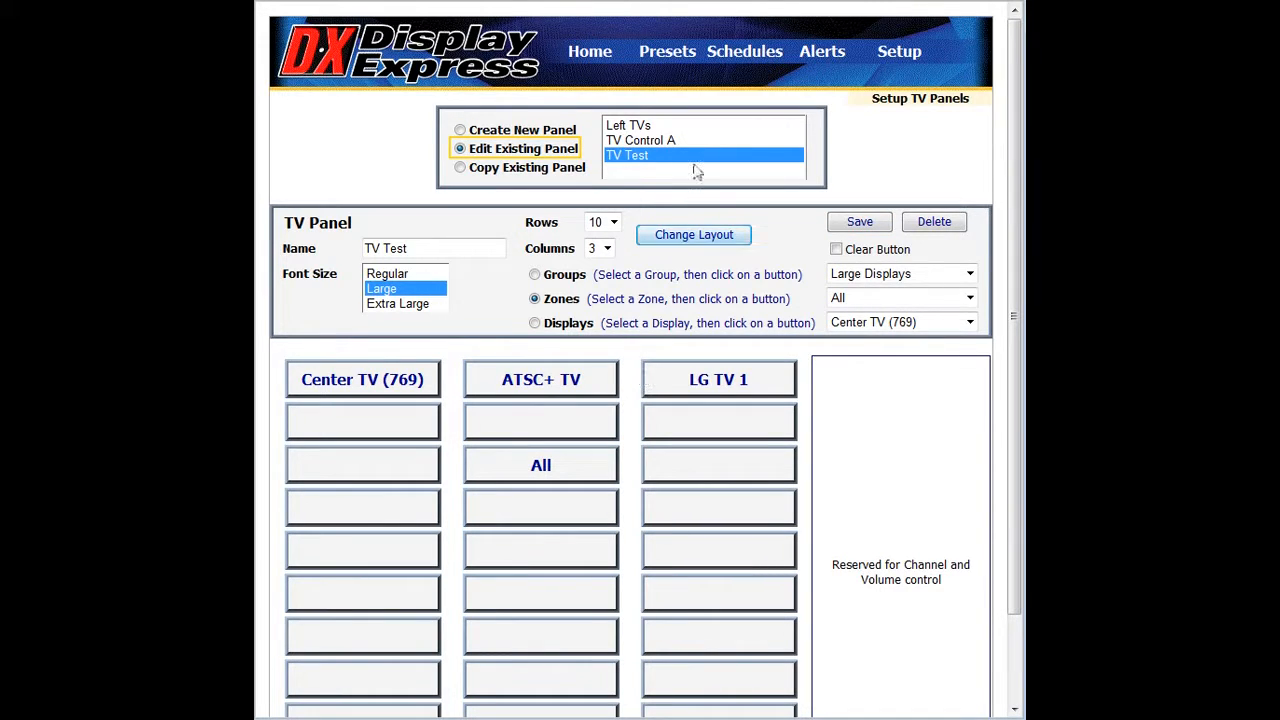
pyautogui.click(641, 127)
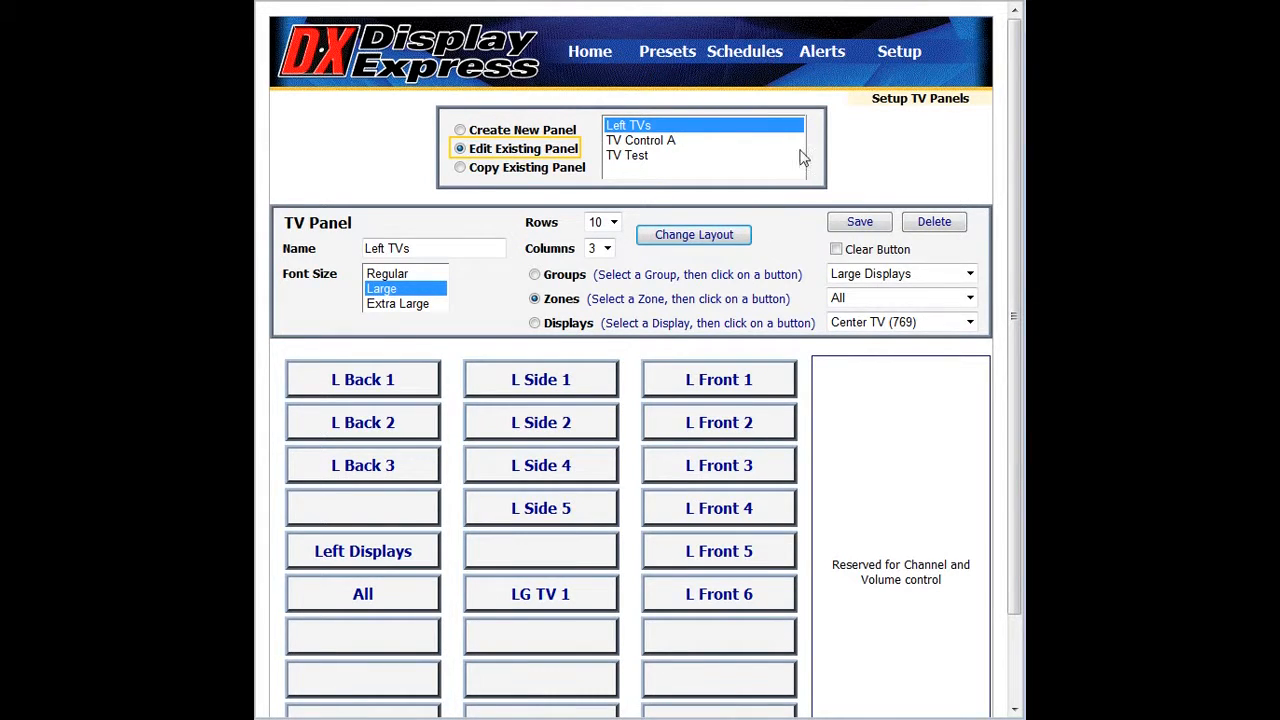
pyautogui.moveTo(901, 62)
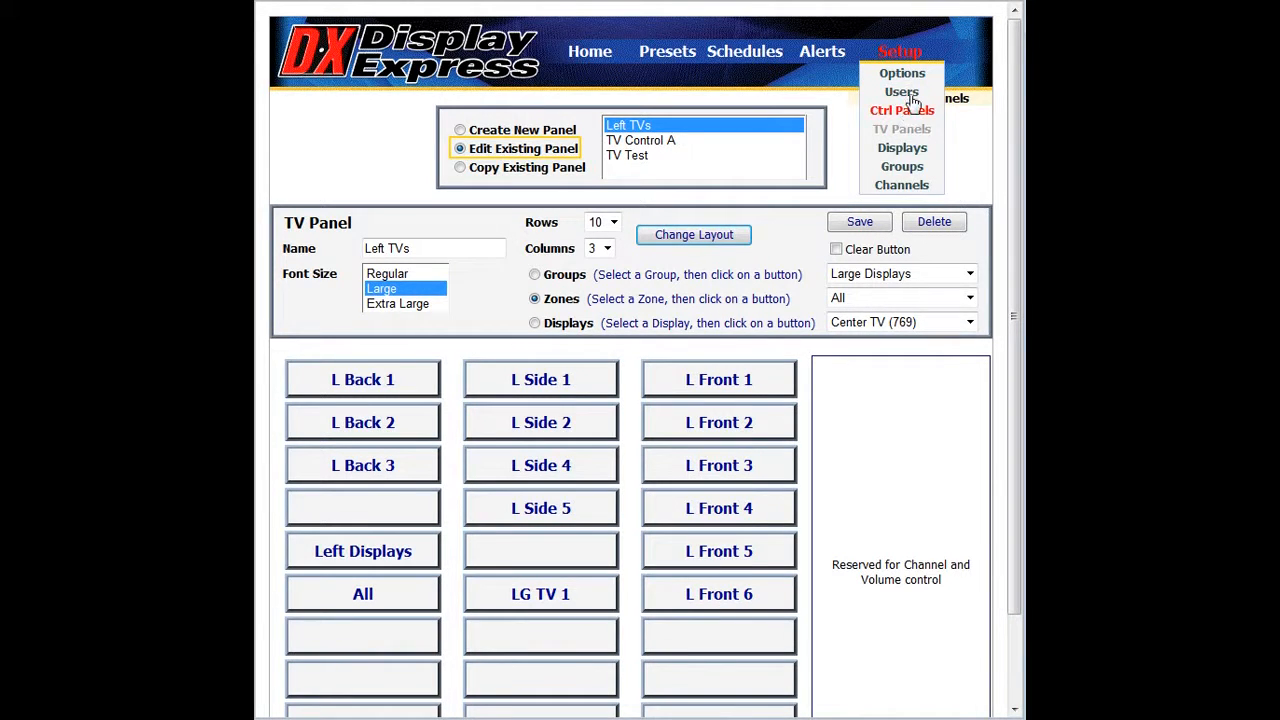
# - Open Setup > Users, select the panel user, and click into its Name and Password fields
pyautogui.click(903, 92)
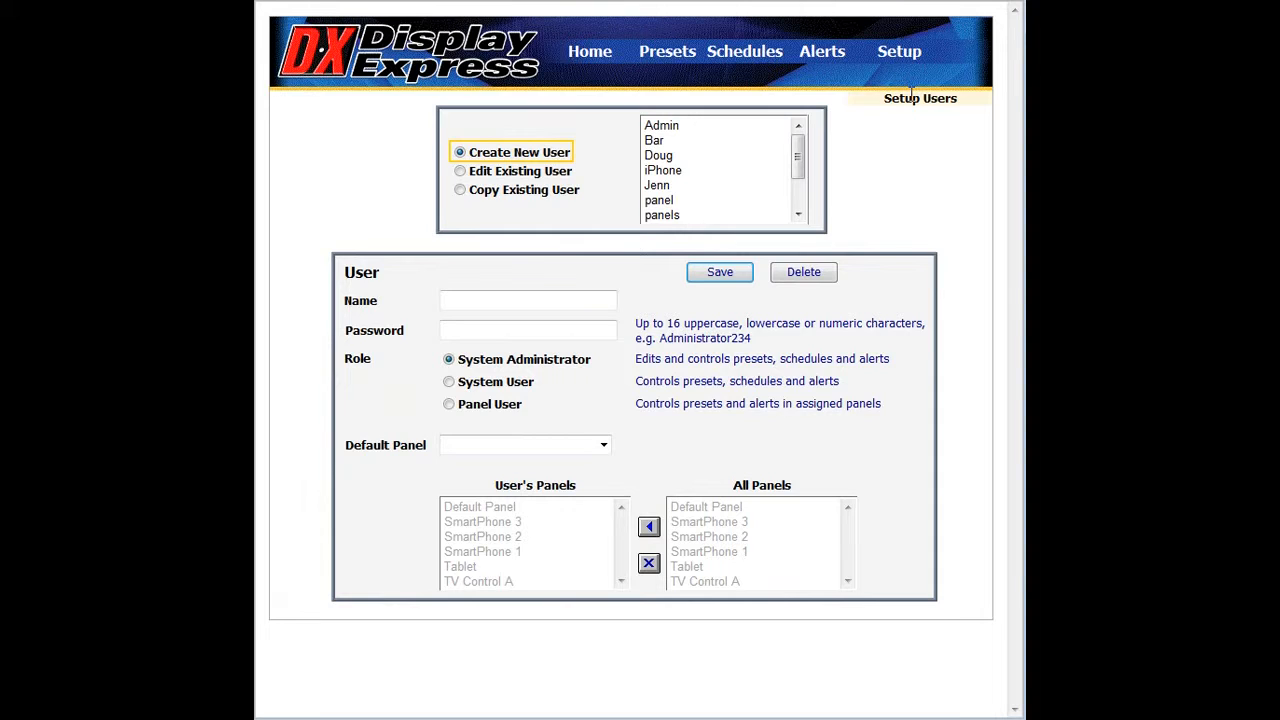
pyautogui.click(668, 200)
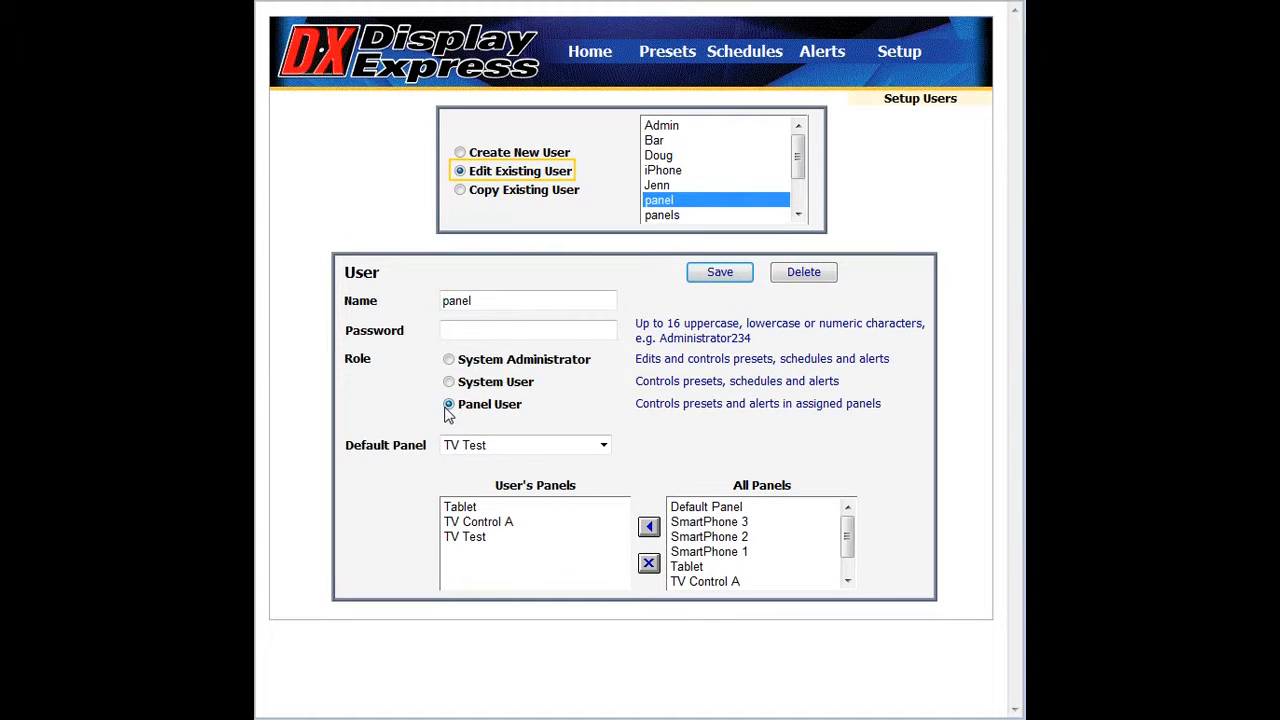
pyautogui.click(509, 304)
pyautogui.click(504, 330)
pyautogui.click(518, 304)
pyautogui.click(501, 329)
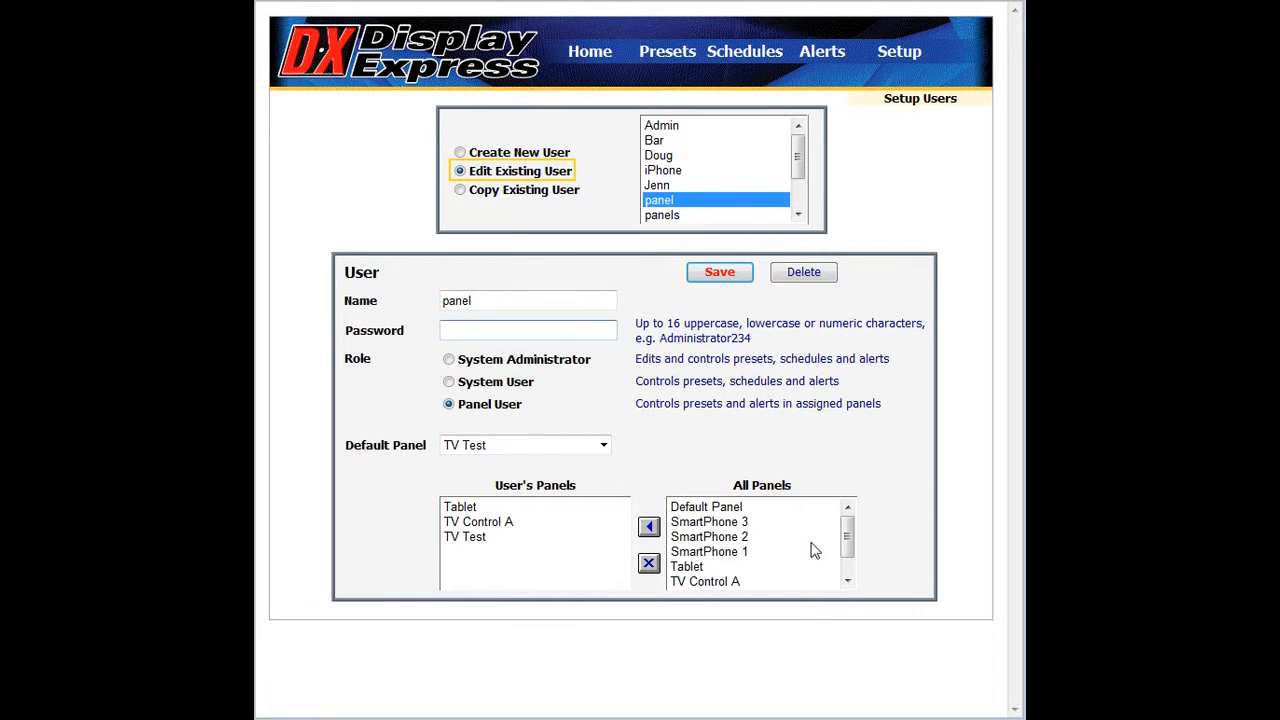
# - Leave the panel user's panels as Tablet, TV Control A and TV Test, with Default Panel added then removed
pyautogui.click(745, 510)
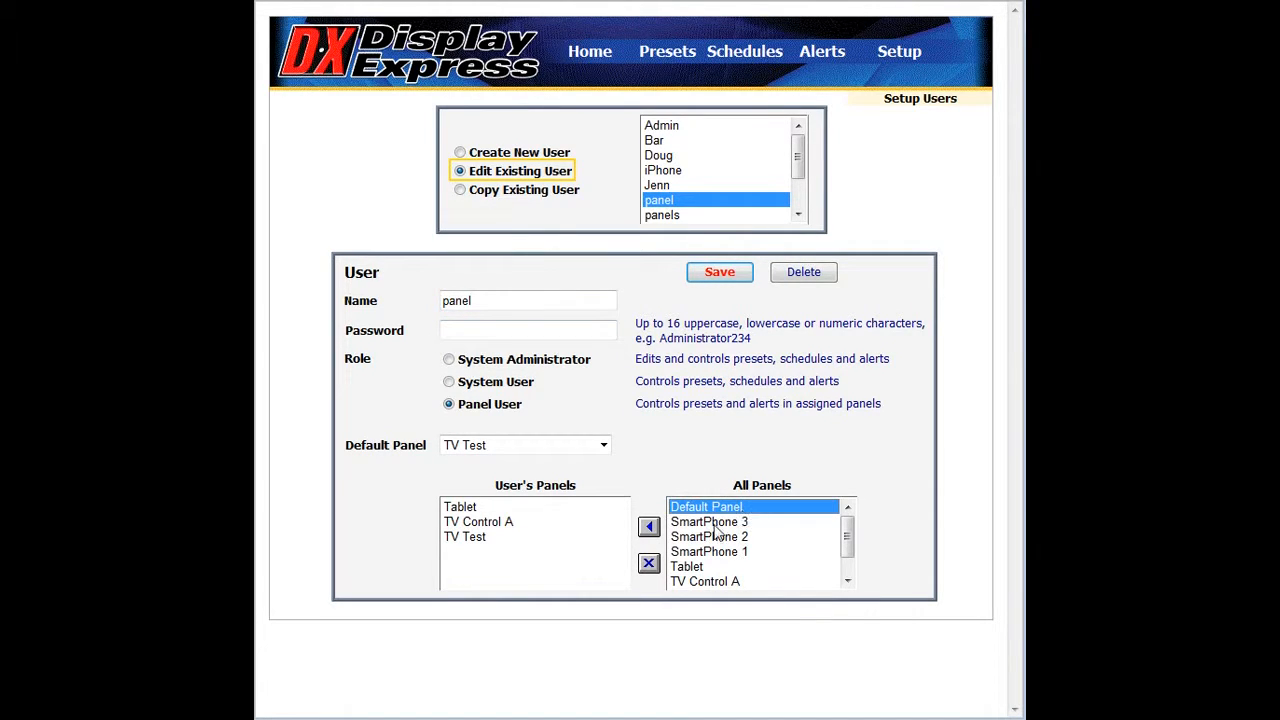
pyautogui.click(649, 528)
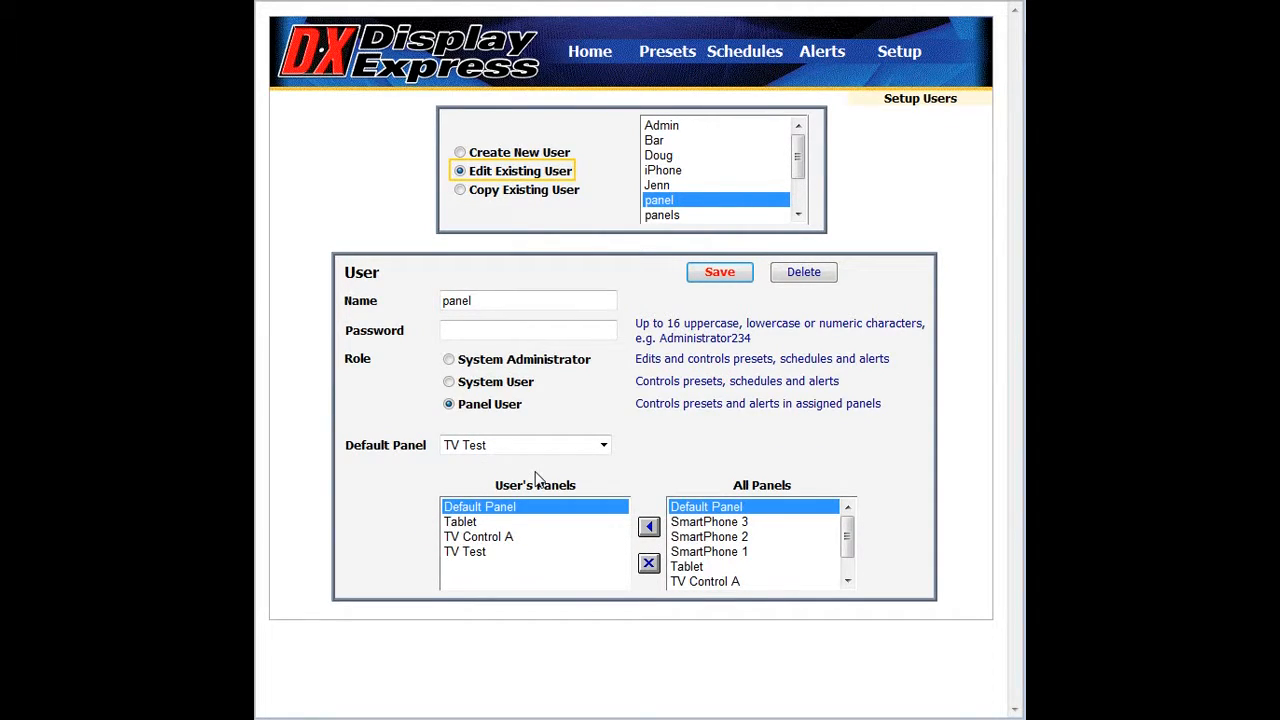
pyautogui.click(647, 566)
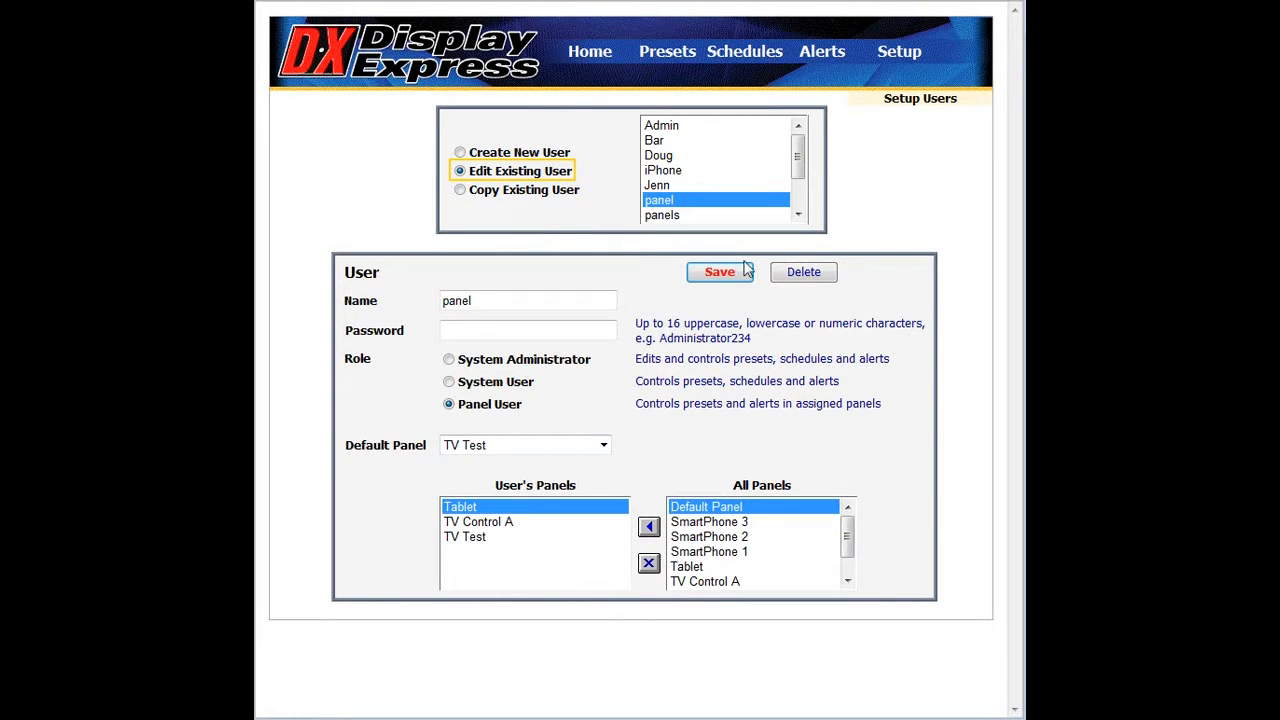
# - Save the panel user's settings and change its role to System User
pyautogui.click(720, 283)
pyautogui.click(544, 305)
pyautogui.click(502, 389)
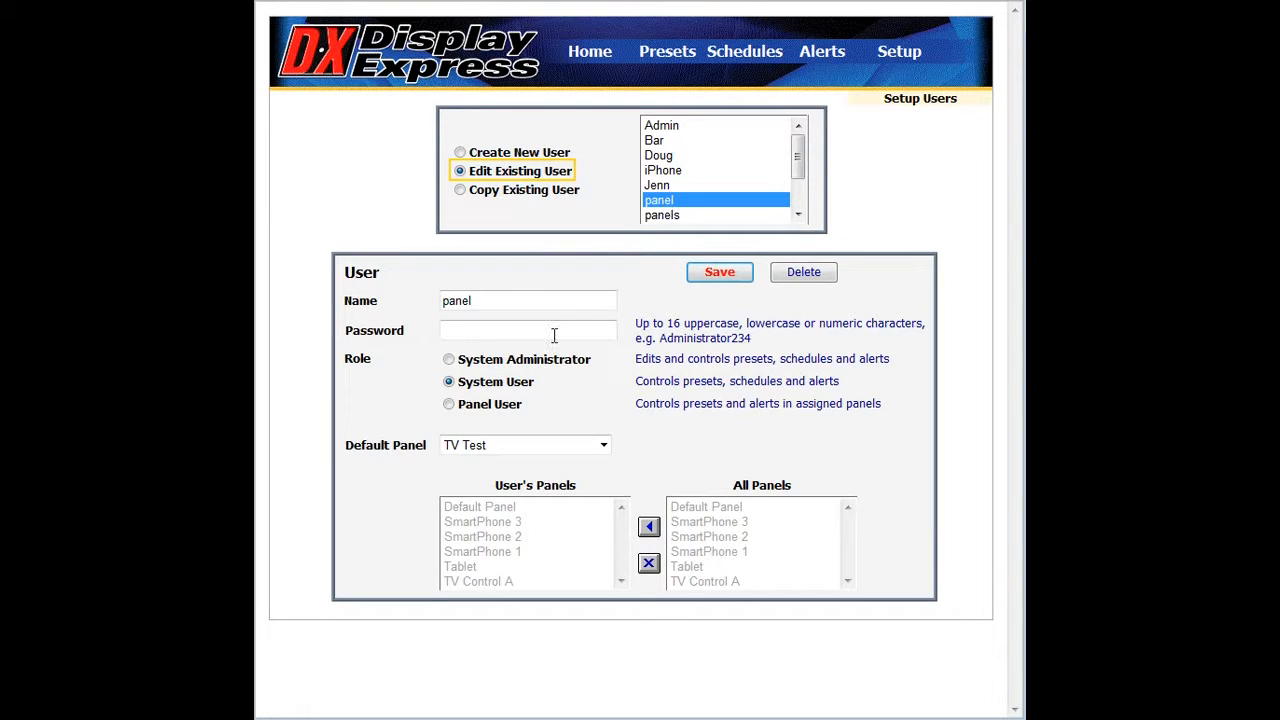
# - Select the System Administrator role, load the Admin account and save its settings
pyautogui.click(461, 365)
pyautogui.click(697, 128)
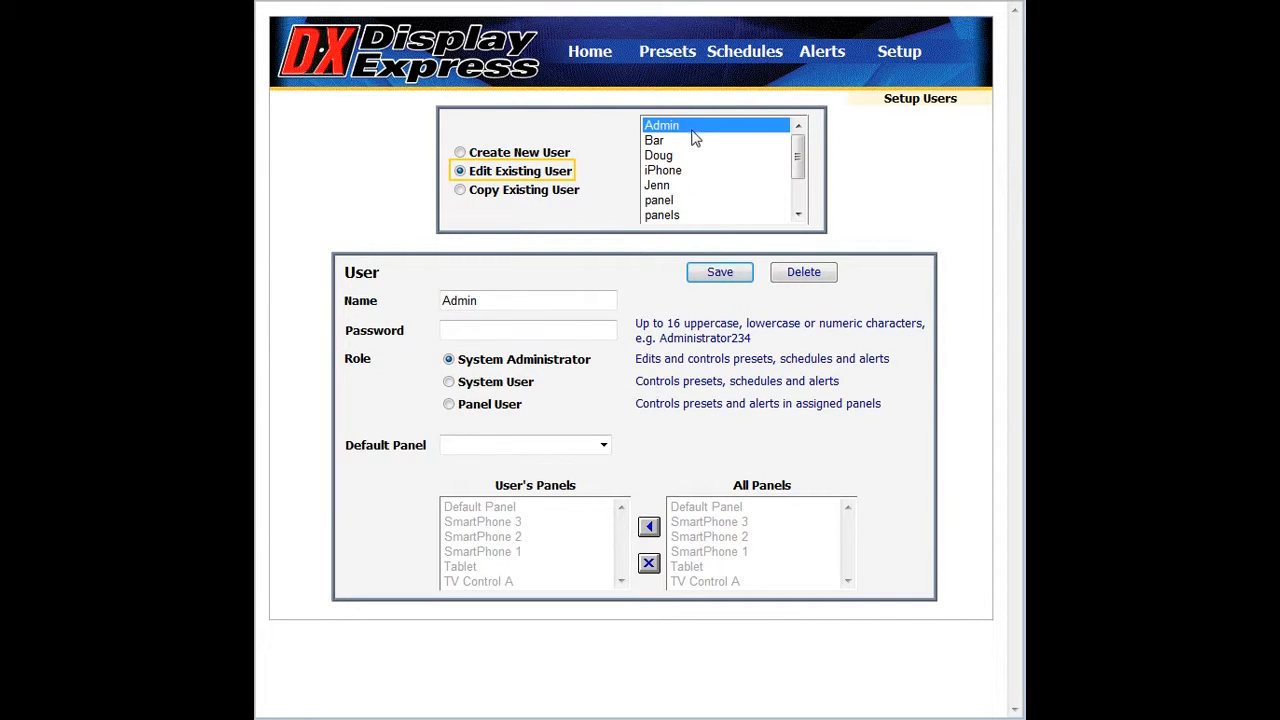
pyautogui.click(550, 310)
pyautogui.click(743, 277)
# - Log off the administrator and log back in with the user name 'panel'
pyautogui.moveTo(588, 58)
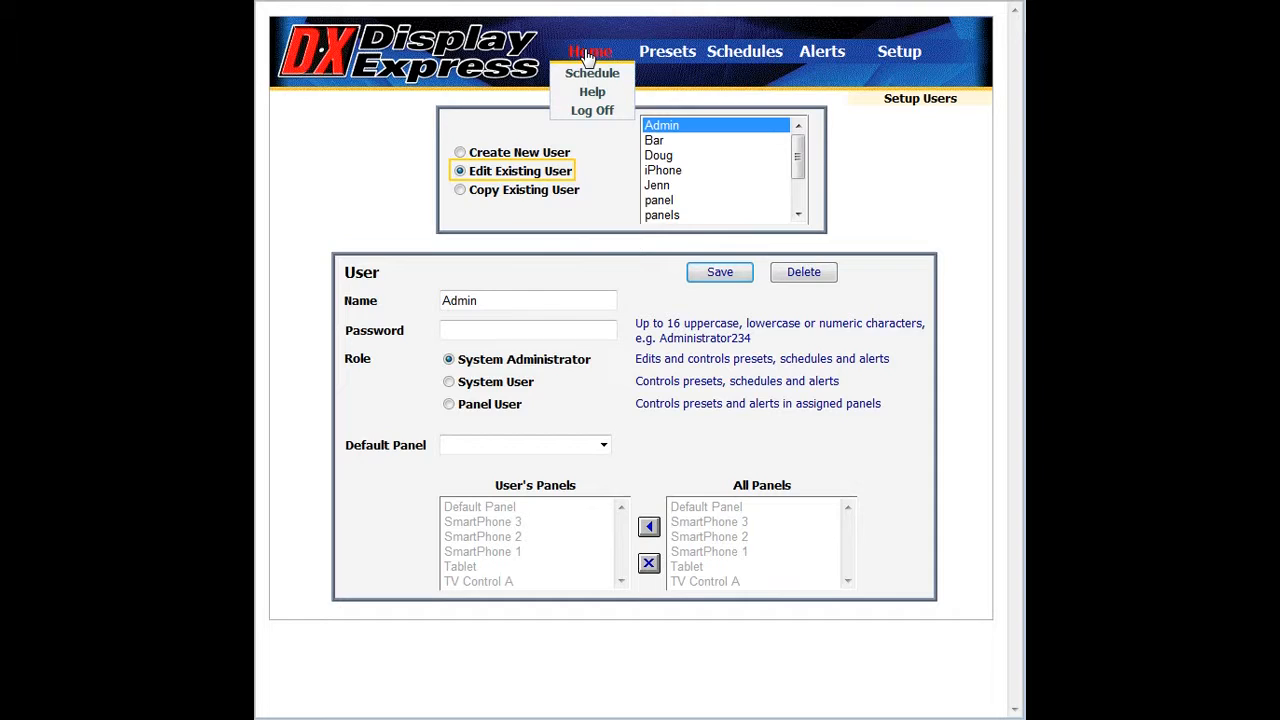
pyautogui.click(591, 112)
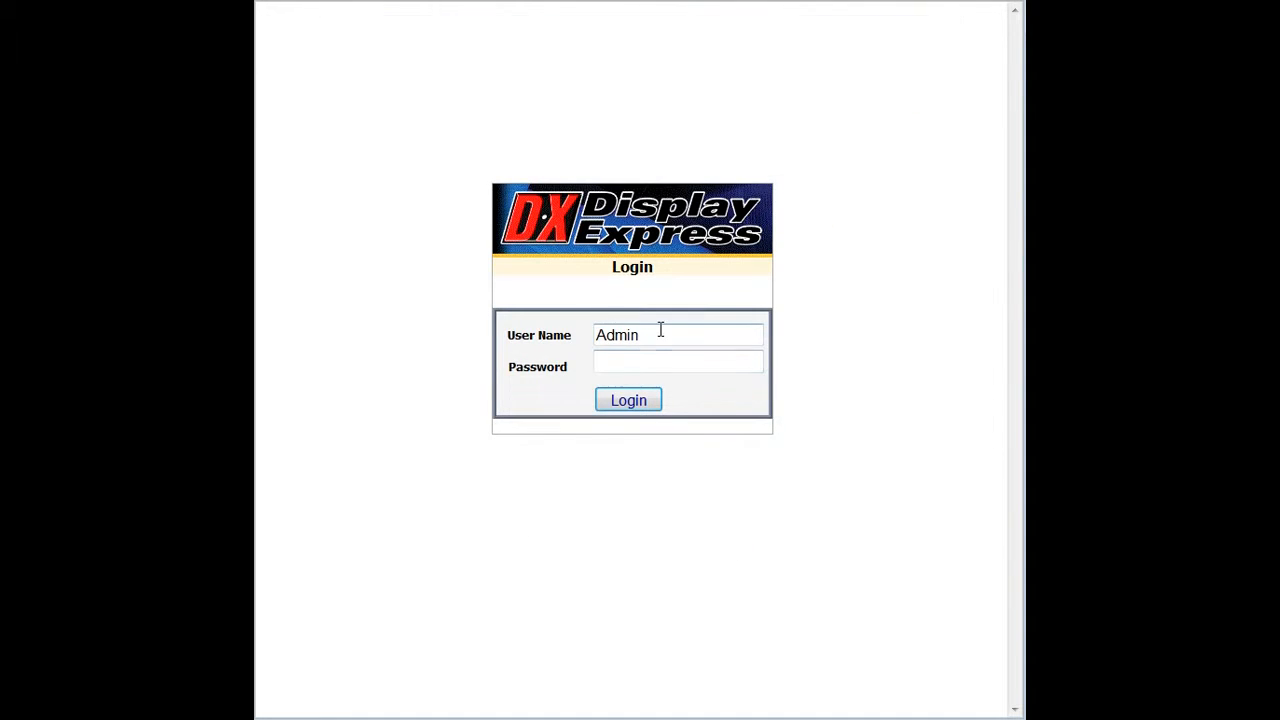
pyautogui.moveTo(660, 333); pyautogui.dragTo(594, 337)
pyautogui.write('panel')
pyautogui.click(616, 399)
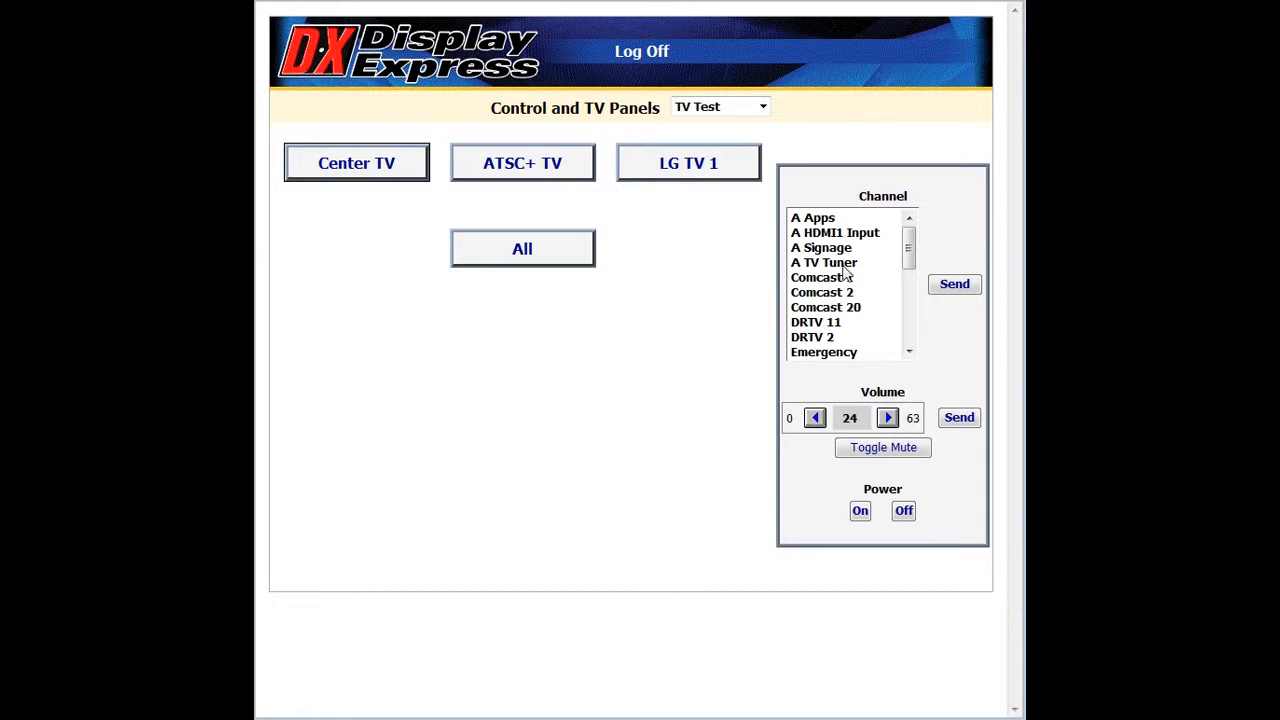
# - Switch the displayed panel to Tablet, then to TV Control A
pyautogui.click(763, 107)
pyautogui.click(735, 125)
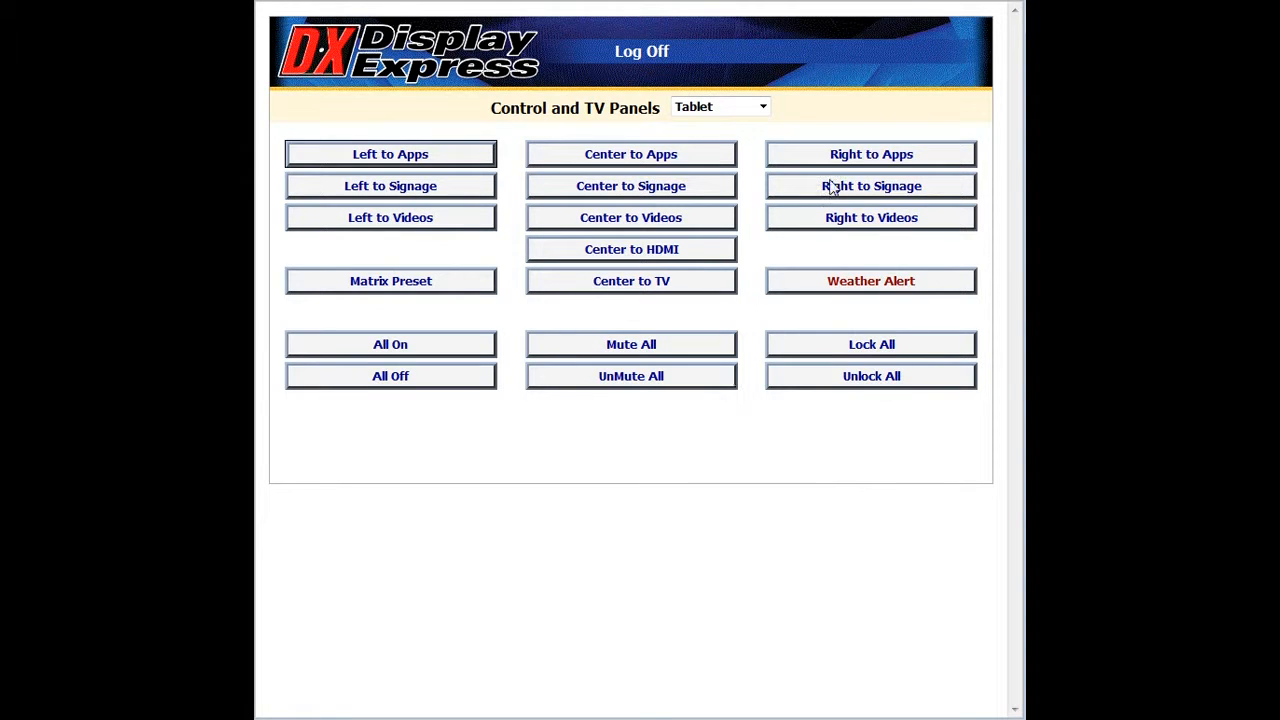
pyautogui.click(763, 107)
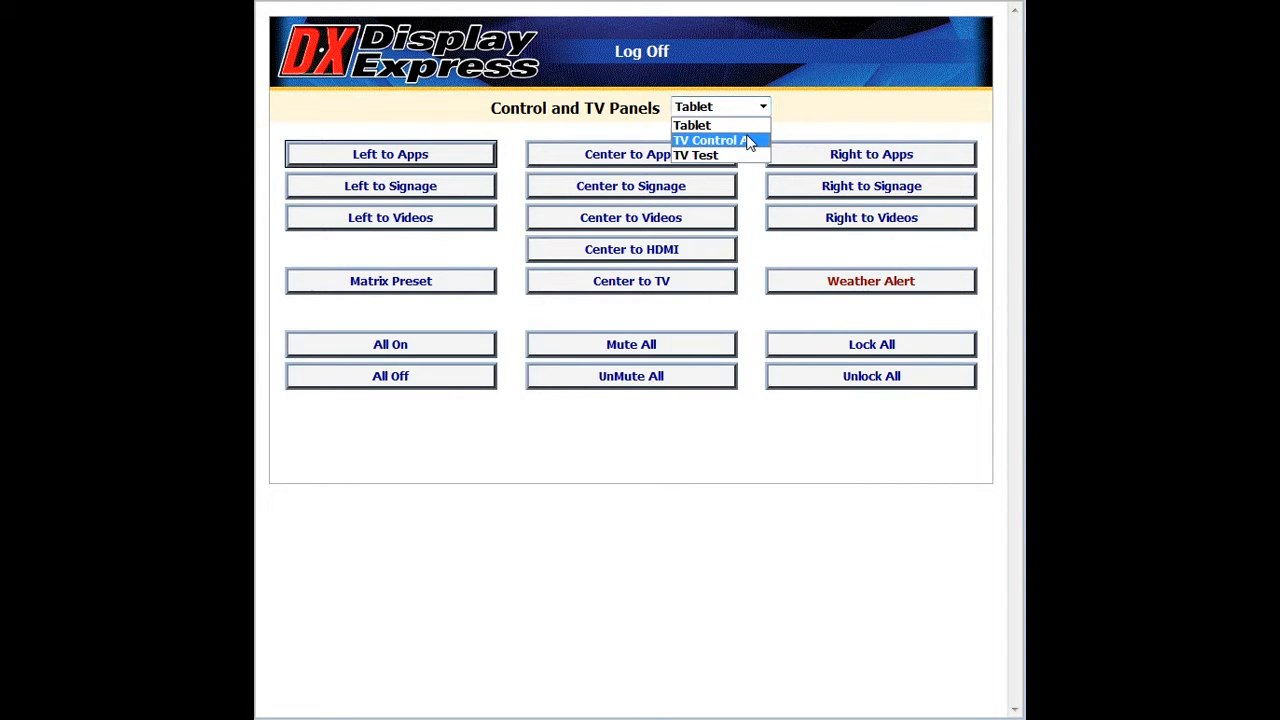
pyautogui.click(748, 142)
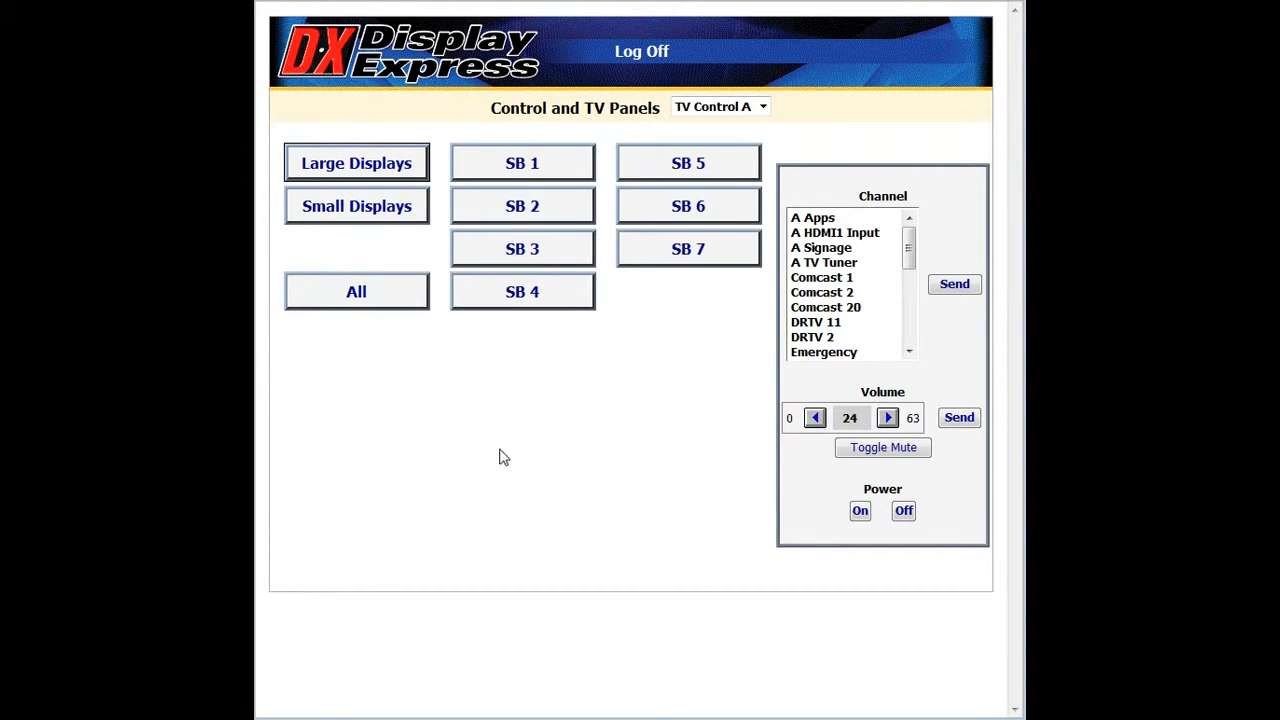